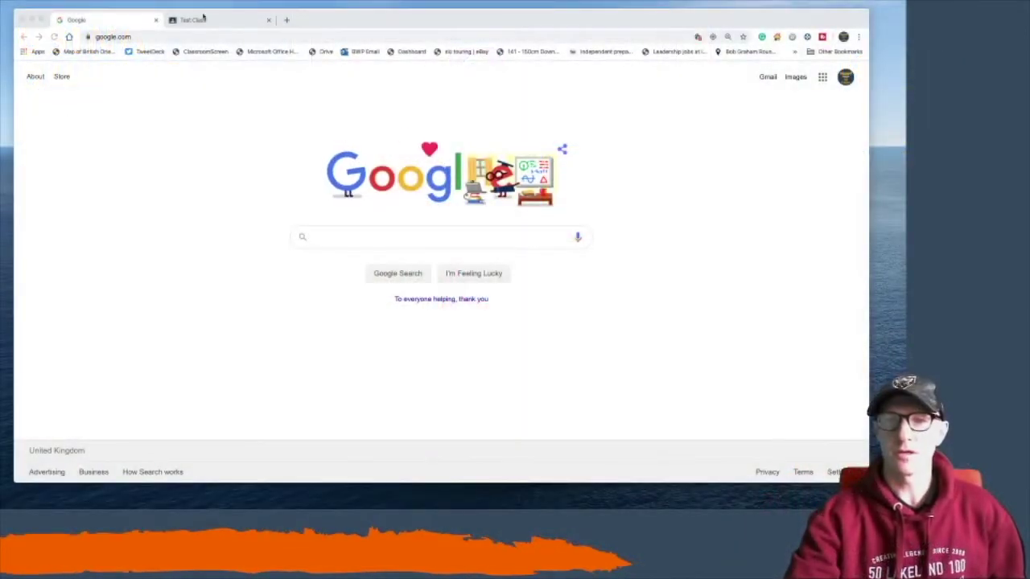
- Search Google for 'quizizz' and open the Quizizz website from the results
left_click(382, 238)
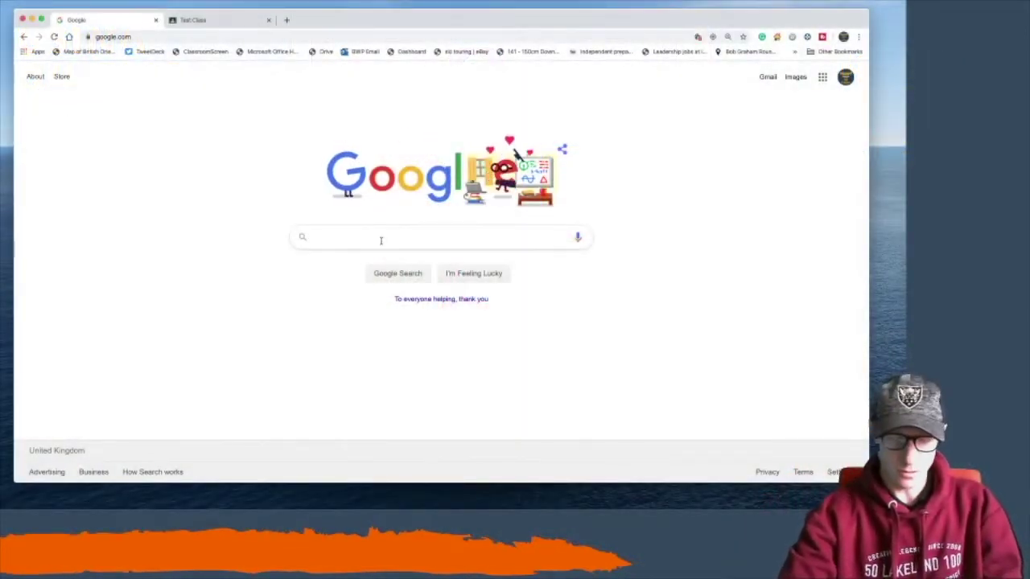
type("quizizz")
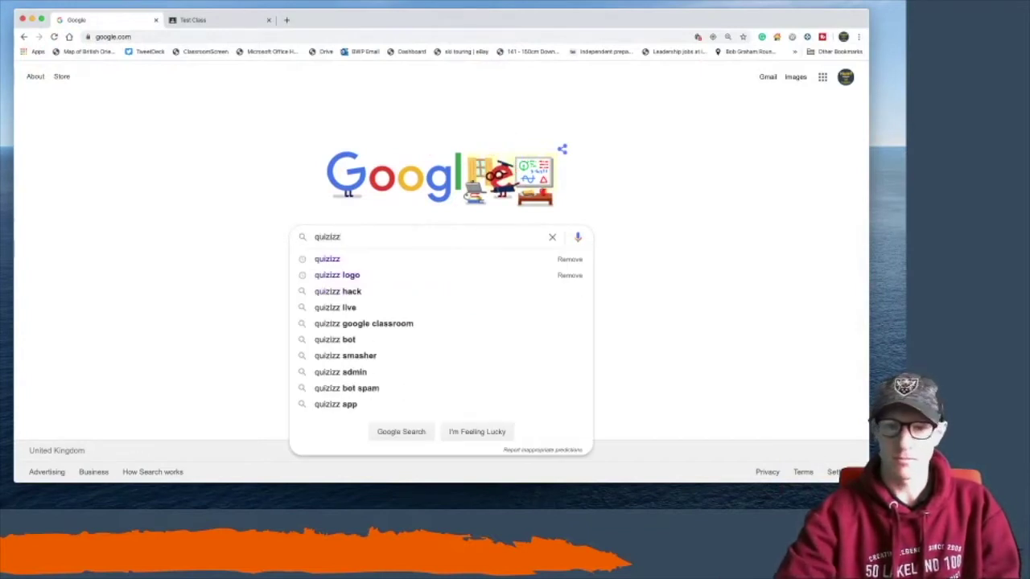
key("Return")
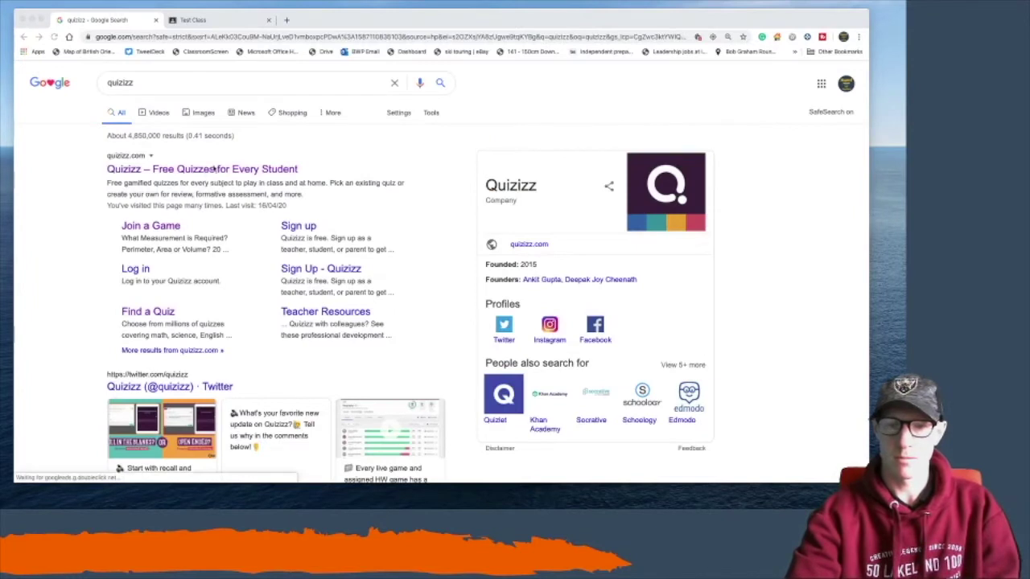
left_click(211, 170)
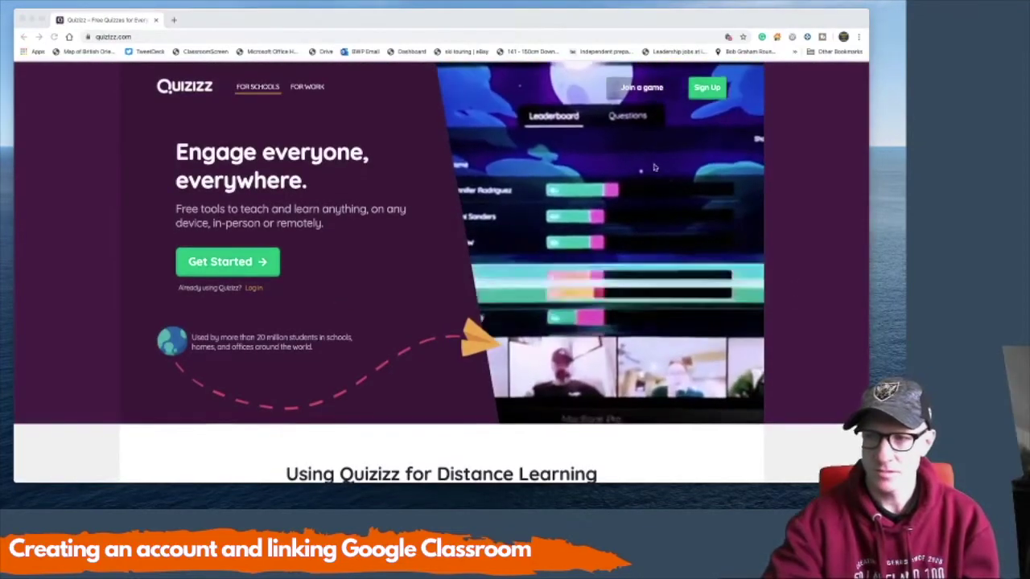
- Sign up with Google after accepting the terms, then request an account reactivation email
left_click(707, 90)
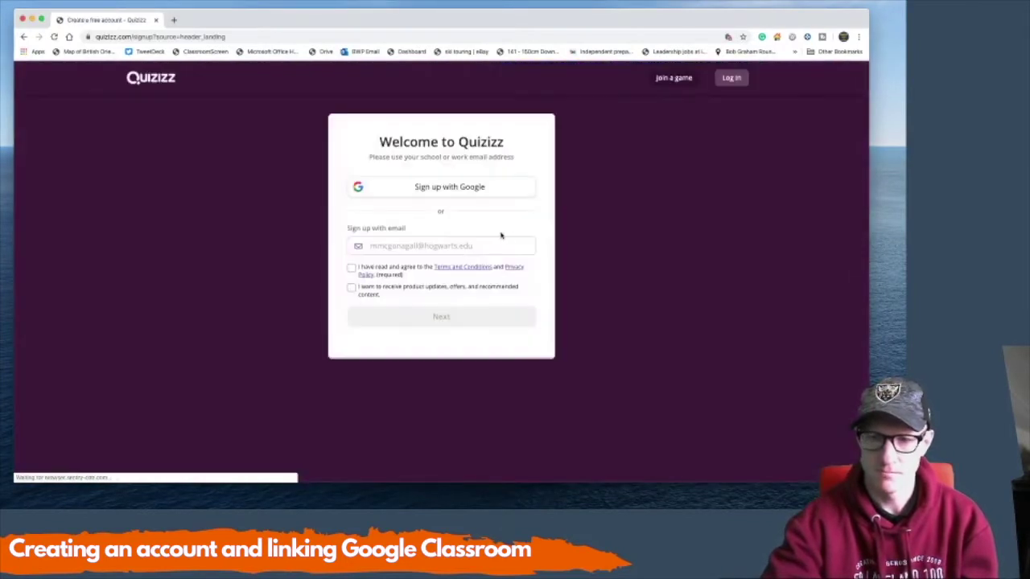
left_click(449, 188)
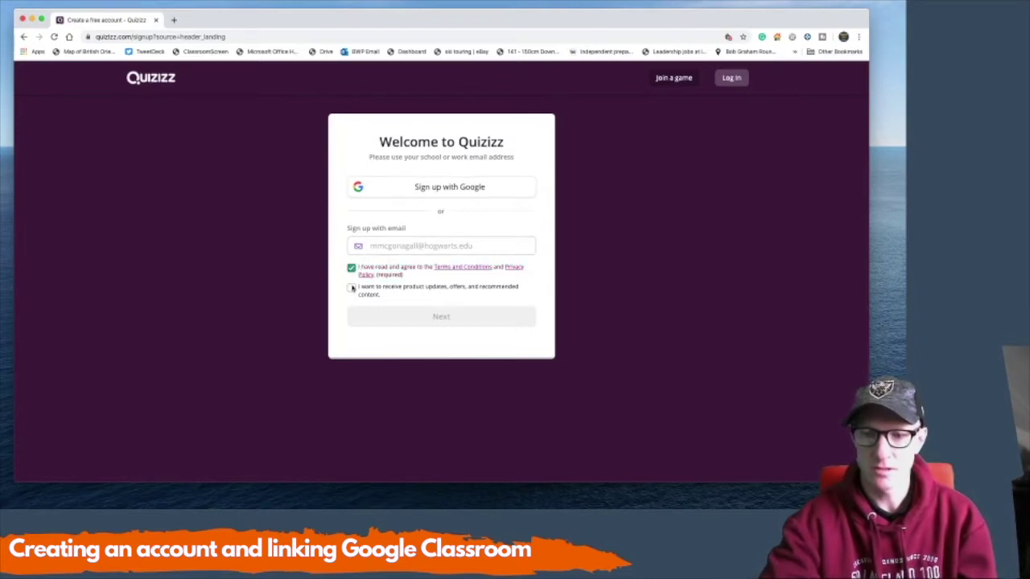
left_click(428, 197)
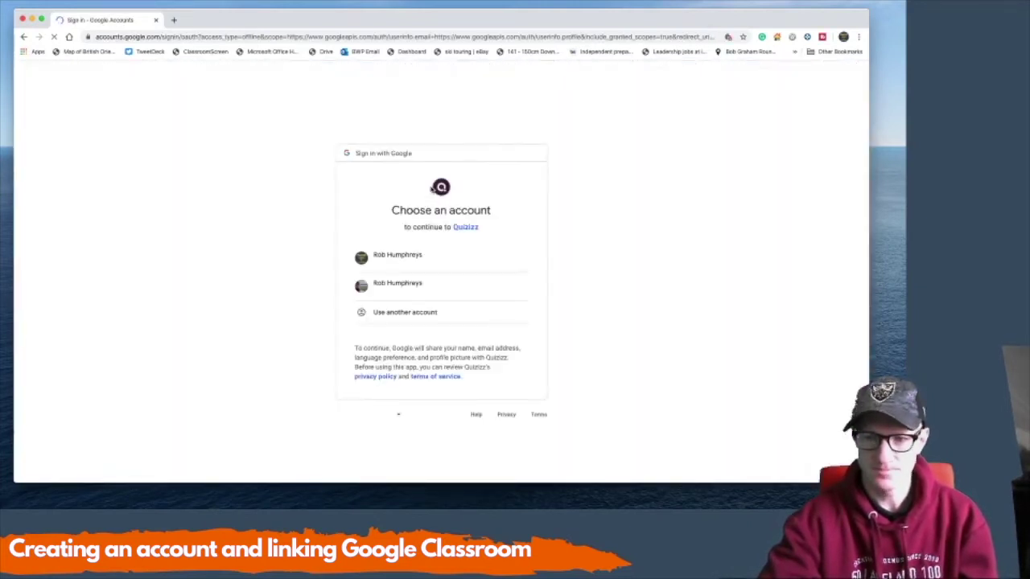
left_click(400, 258)
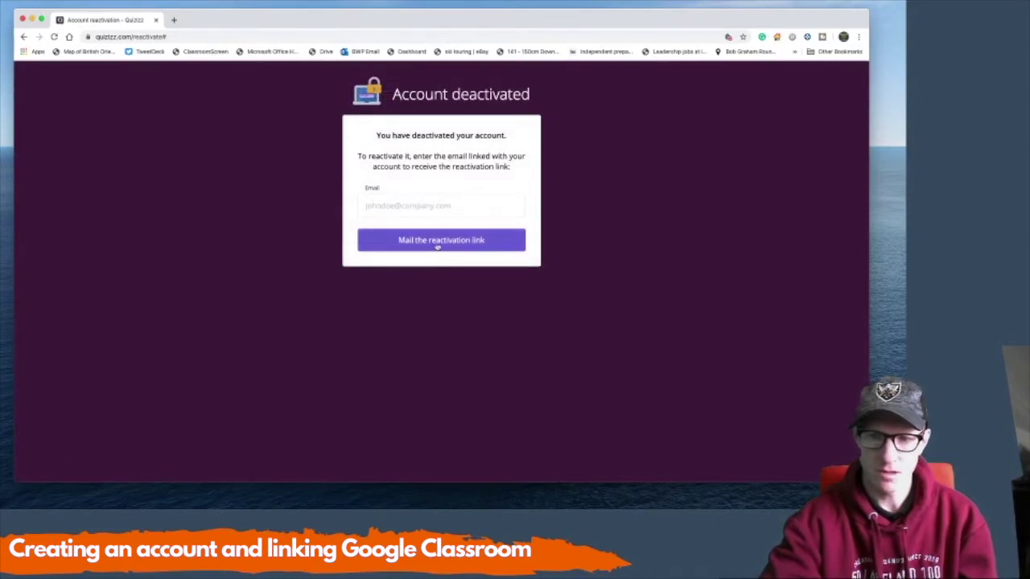
left_click(437, 243)
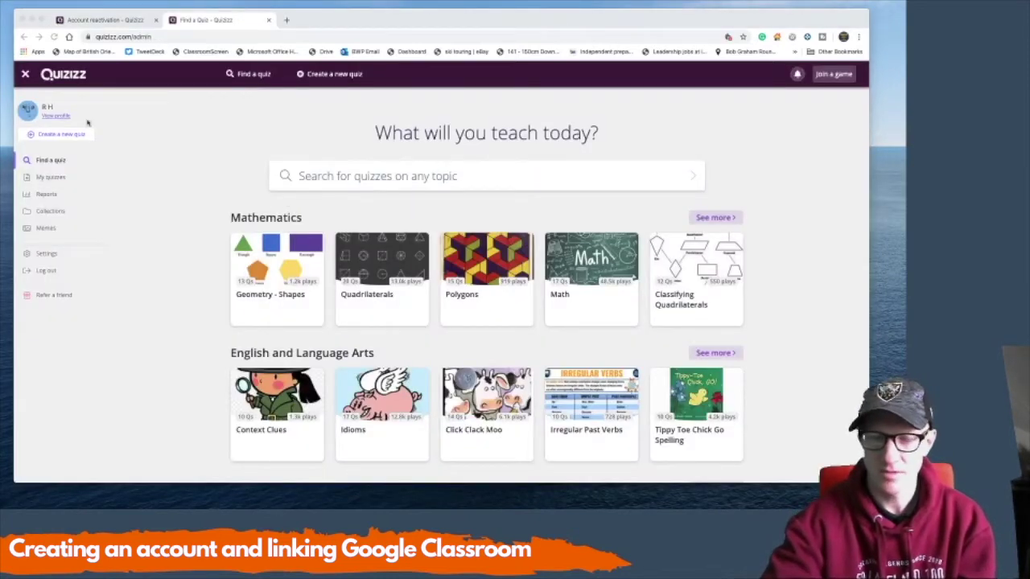
- Assign the Geometry - Shapes quiz as homework due 11:15 am April 18 and host it
left_click(54, 178)
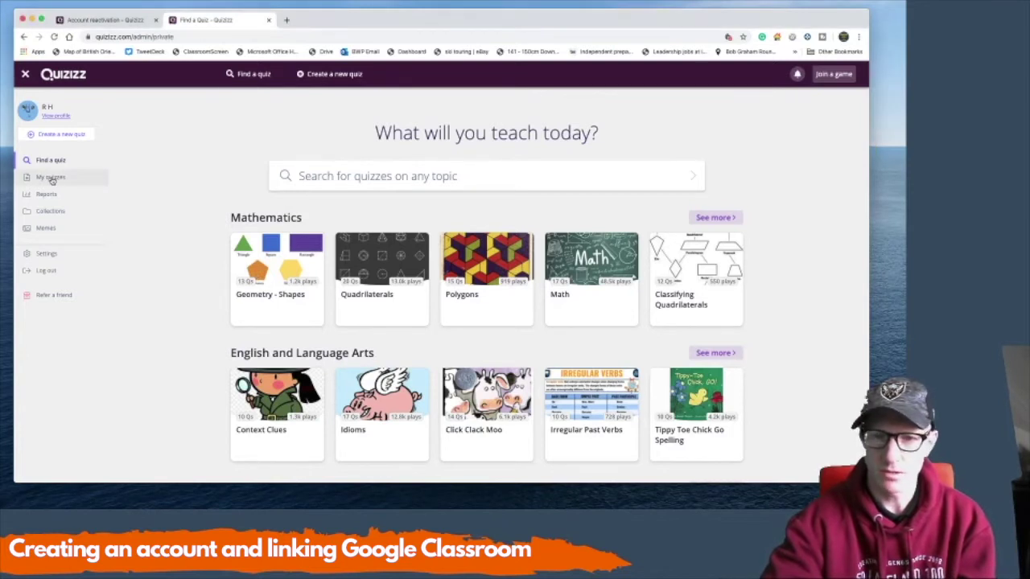
left_click(51, 178)
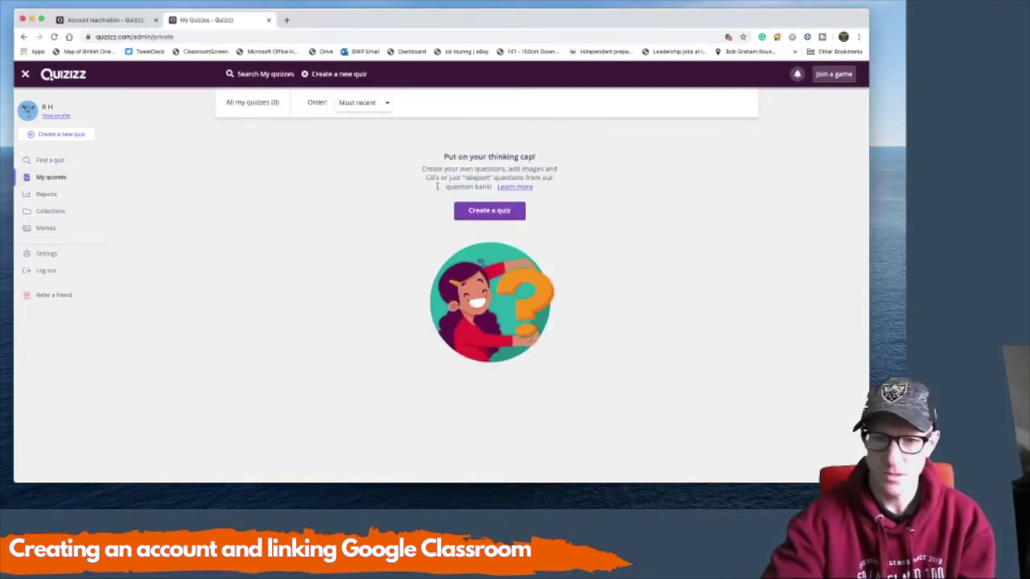
left_click(50, 160)
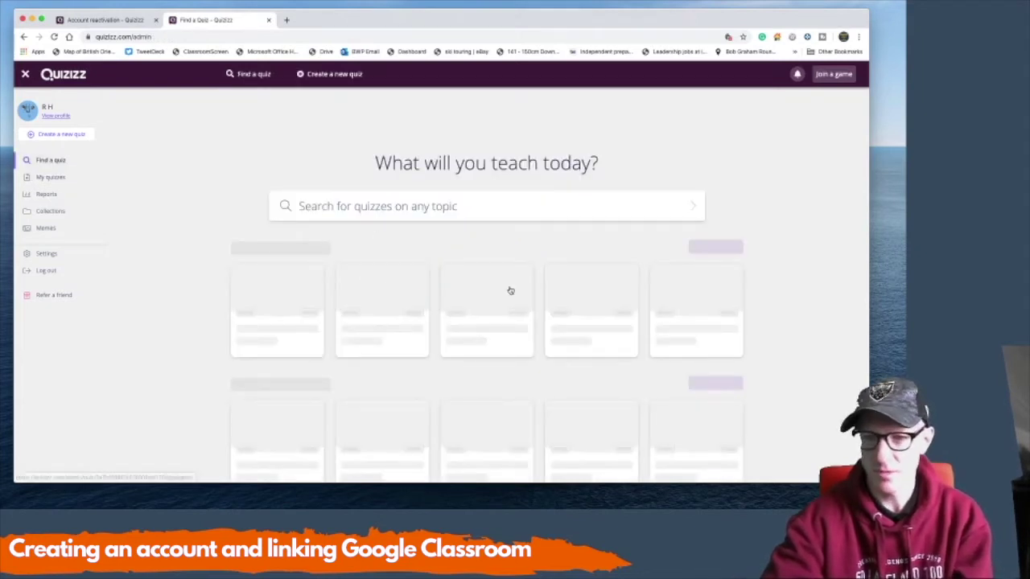
left_click(279, 264)
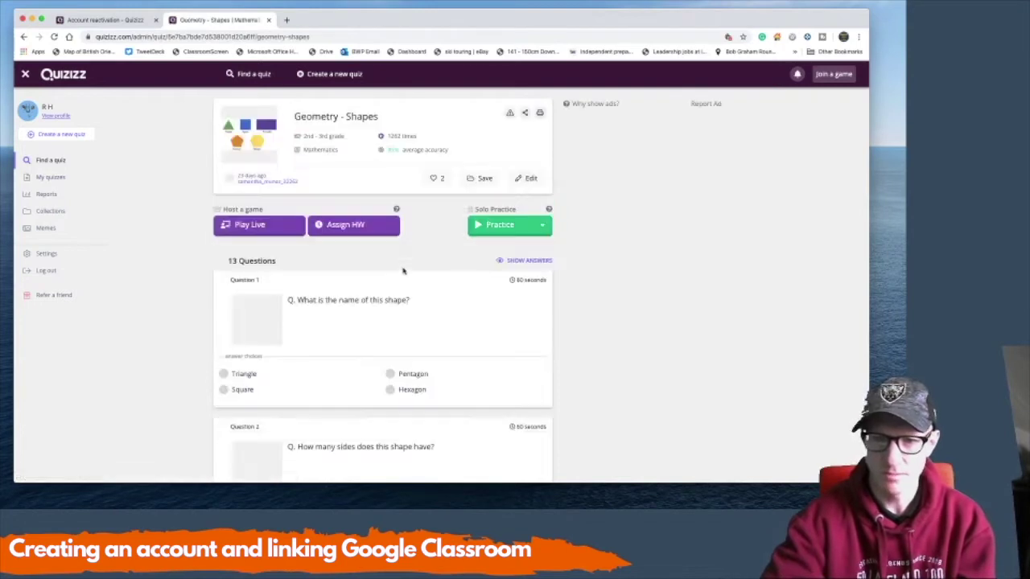
left_click(349, 229)
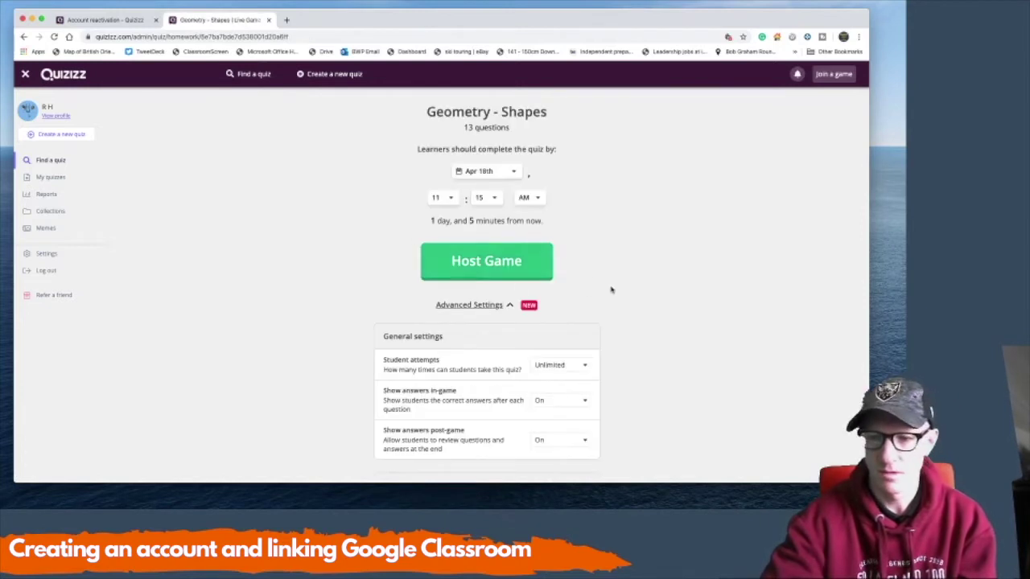
left_click(510, 264)
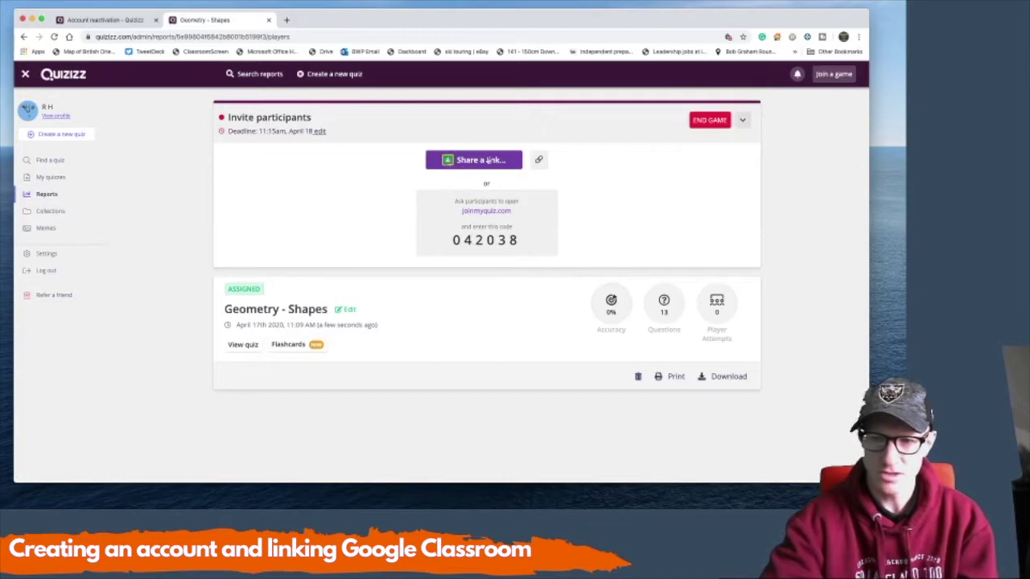
- Share the quiz to Google Classroom, reconnecting the Google account and allowing Quizizz access
left_click(483, 160)
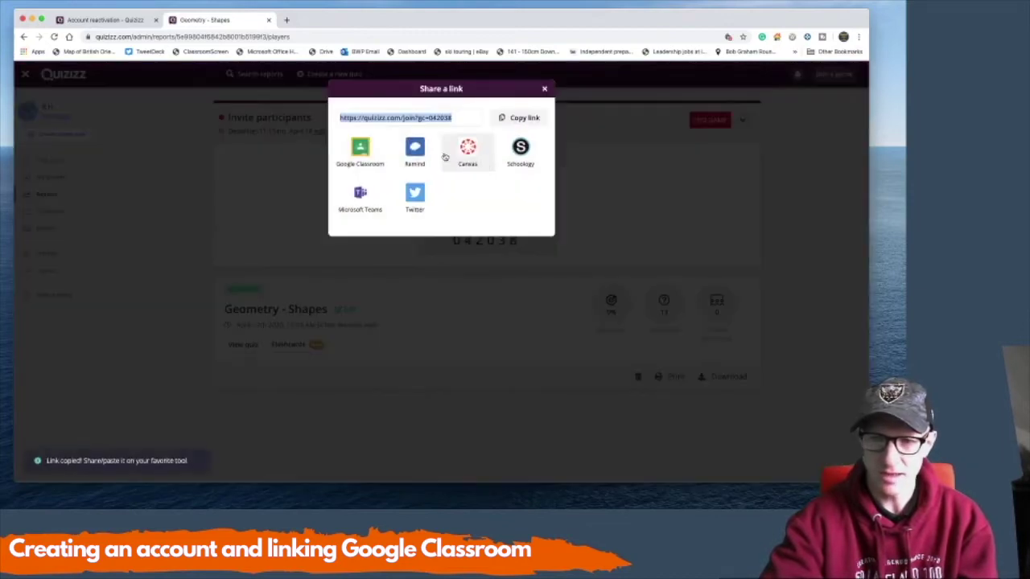
left_click(369, 153)
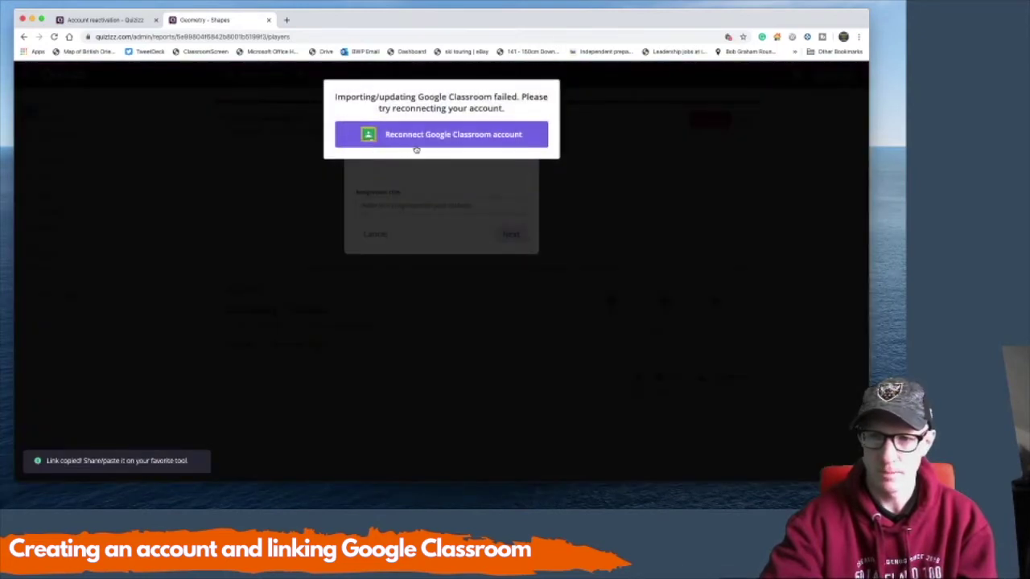
left_click(435, 136)
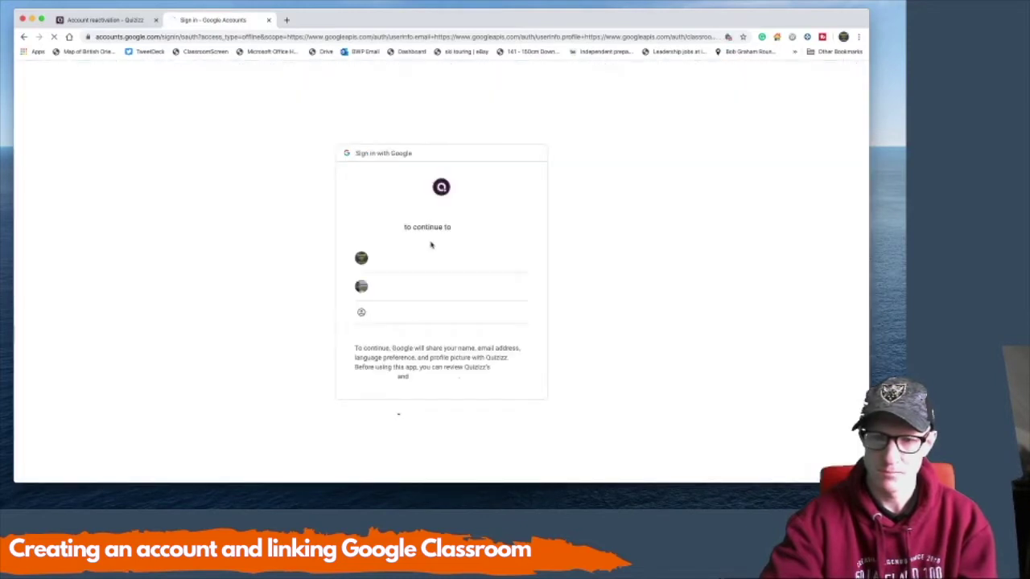
left_click(397, 257)
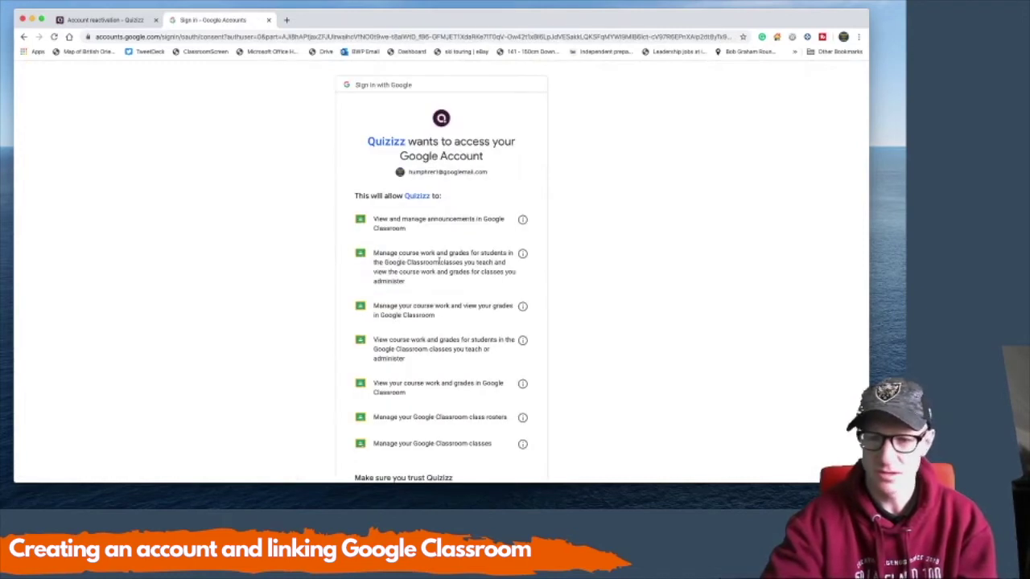
scroll(439, 262, "down", 2)
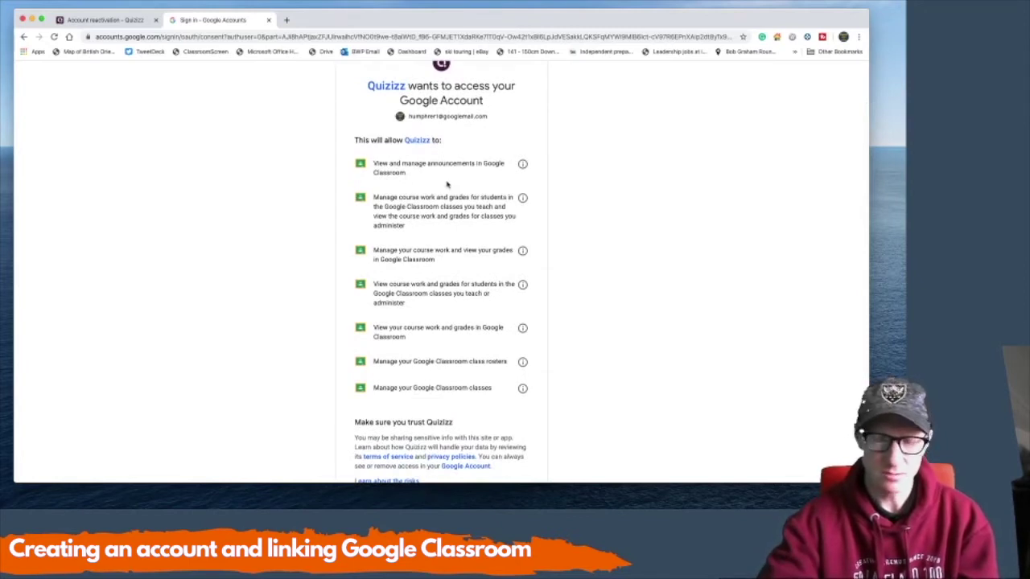
scroll(416, 253, "down", 3)
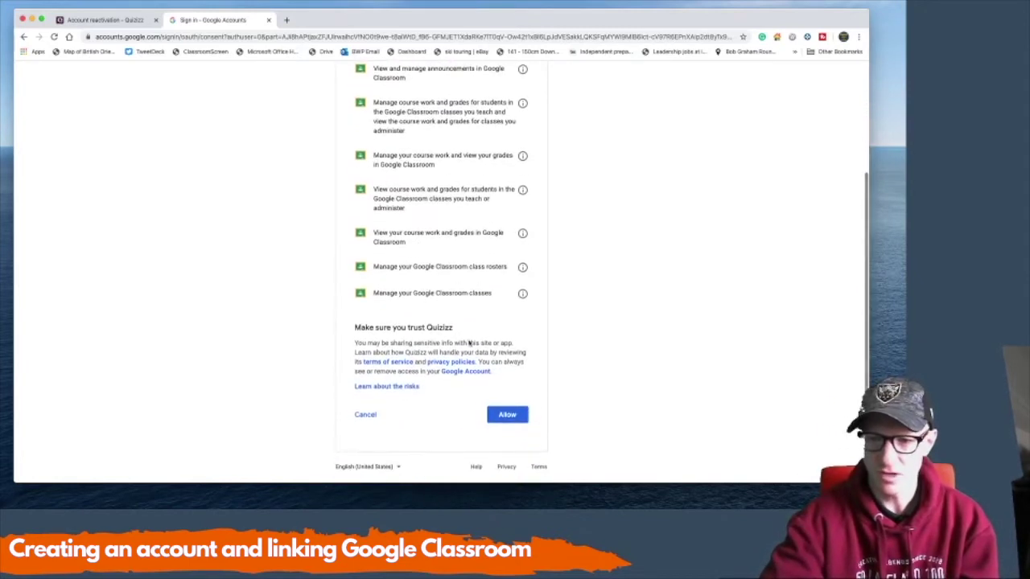
left_click(513, 415)
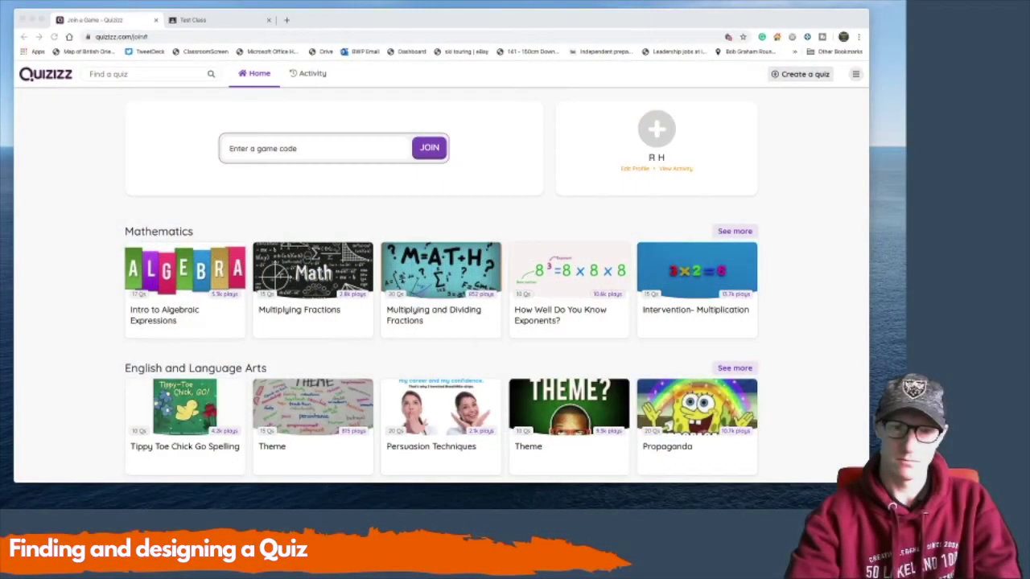
- Search for 'density' quizzes and start playing the first Density quiz as a challenge
left_click(174, 79)
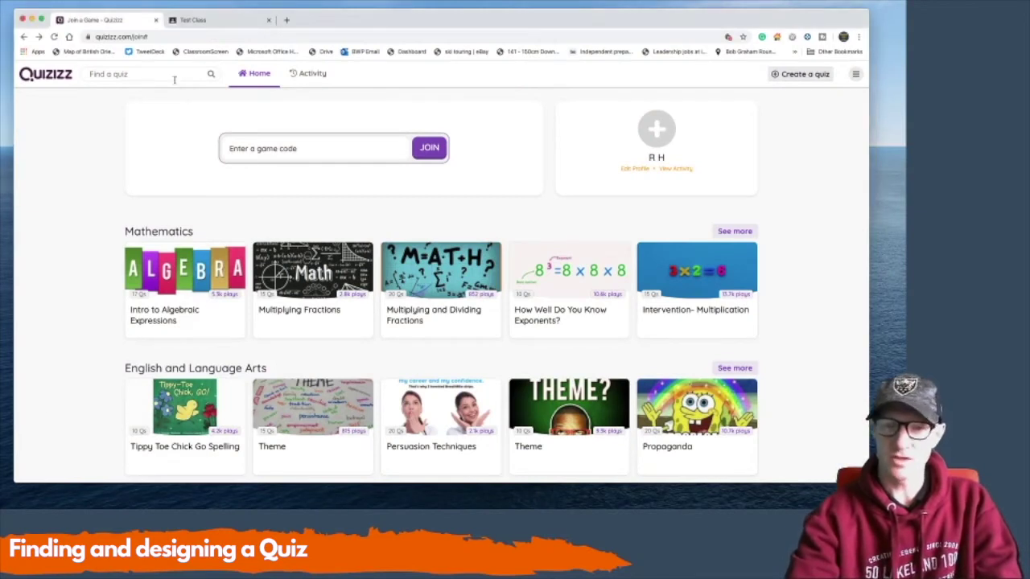
left_click(164, 73)
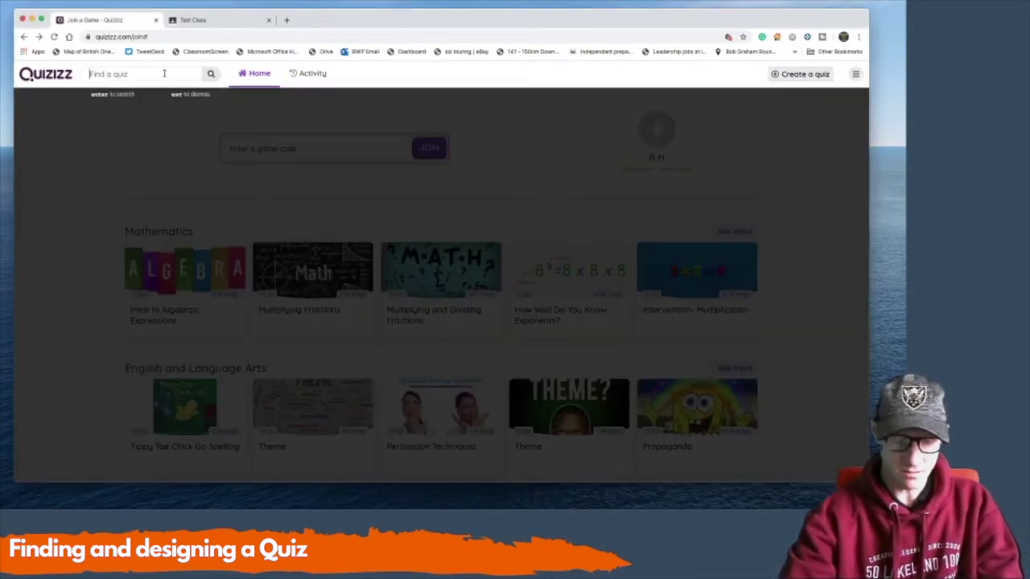
type("density")
key("Return")
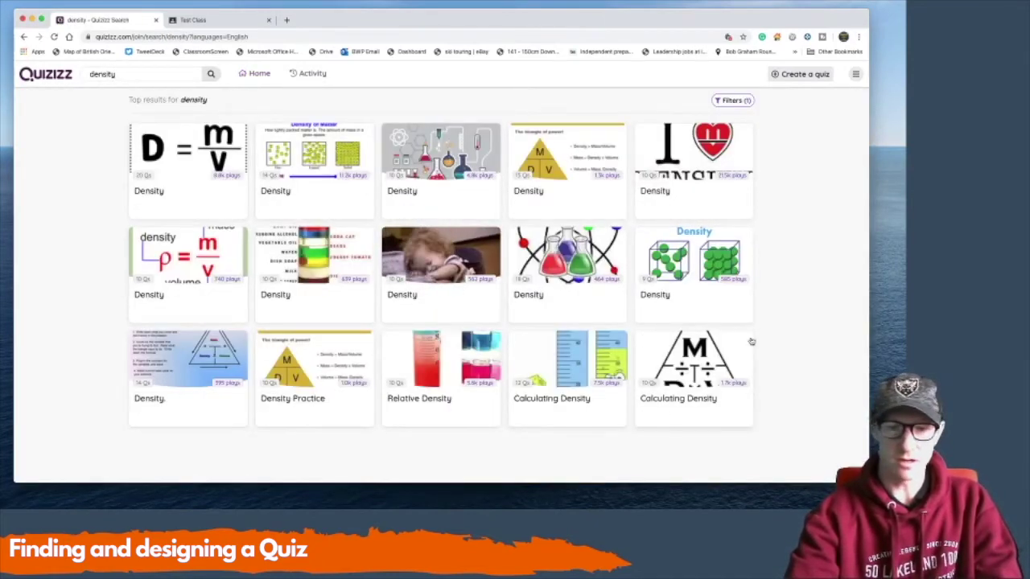
left_click(191, 170)
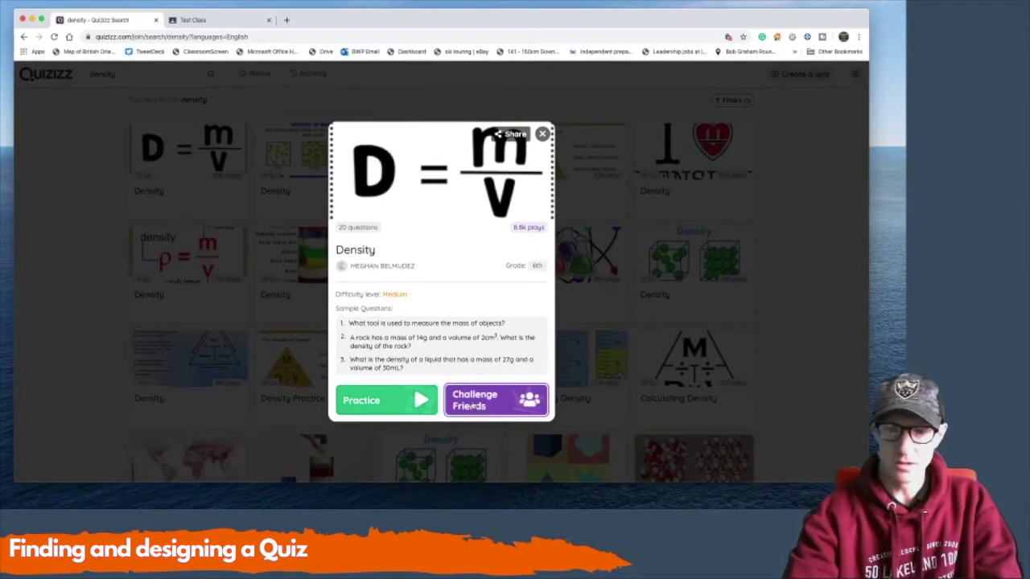
left_click(387, 406)
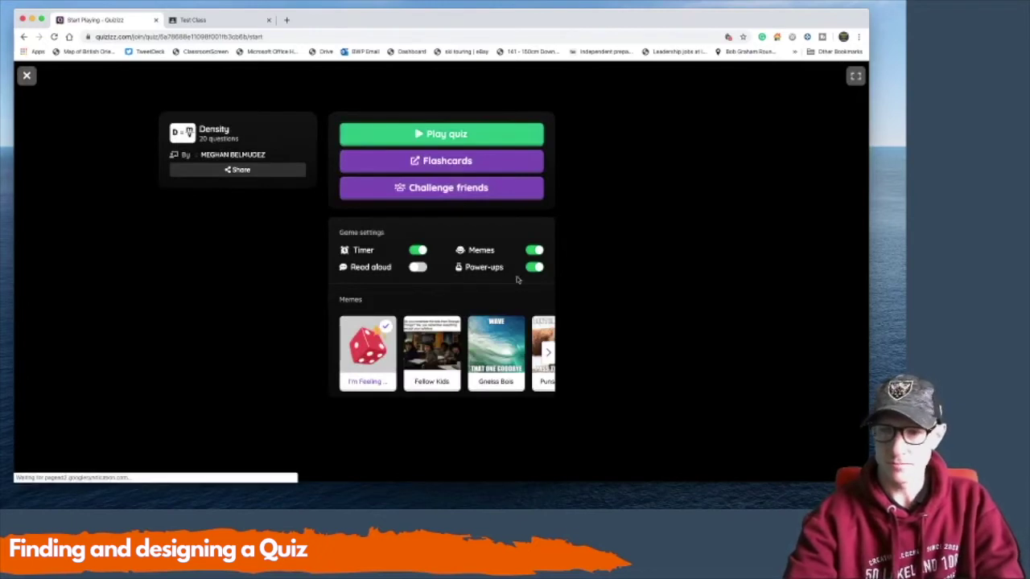
left_click(463, 135)
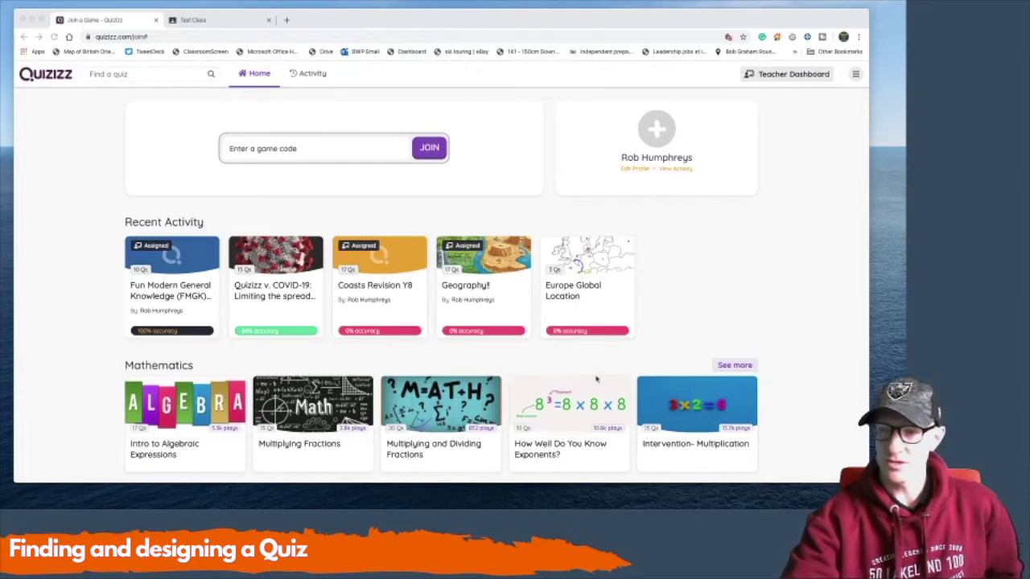
- Open the Teacher Dashboard in a new tab and open the Geometry - Shapes quiz under Mathematics
scroll(741, 344, "down", 5)
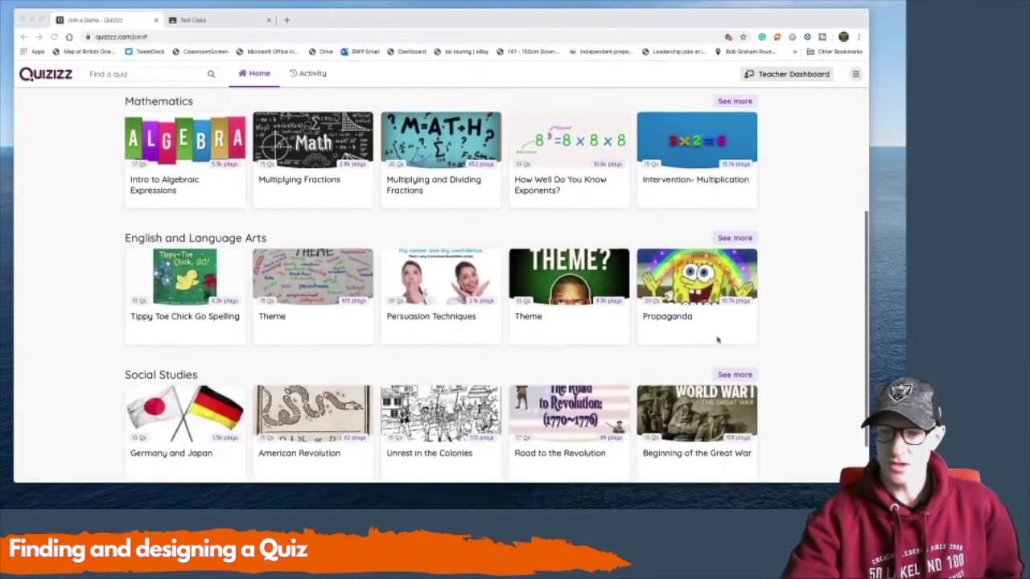
scroll(716, 340, "up", 5)
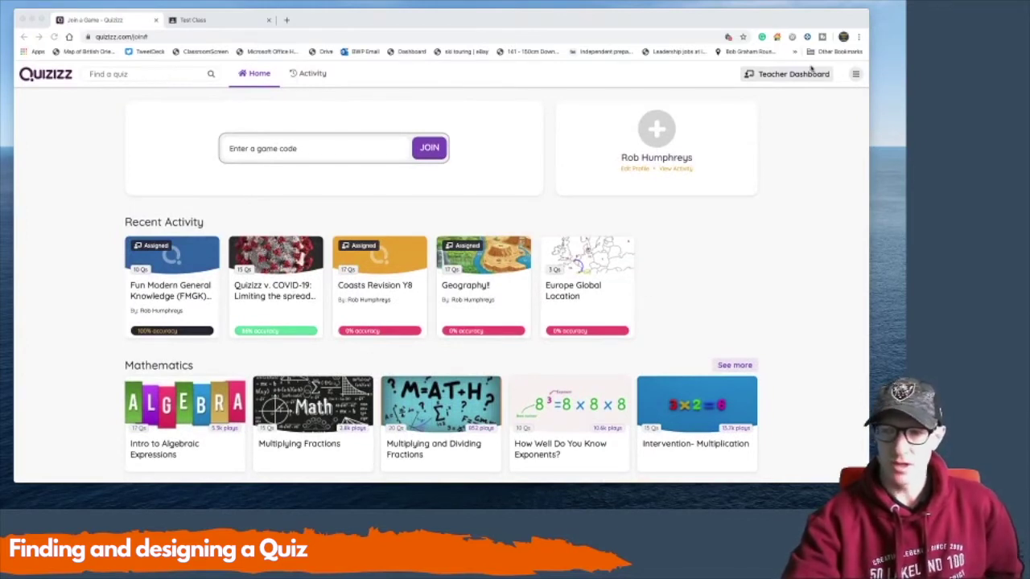
left_click(790, 75)
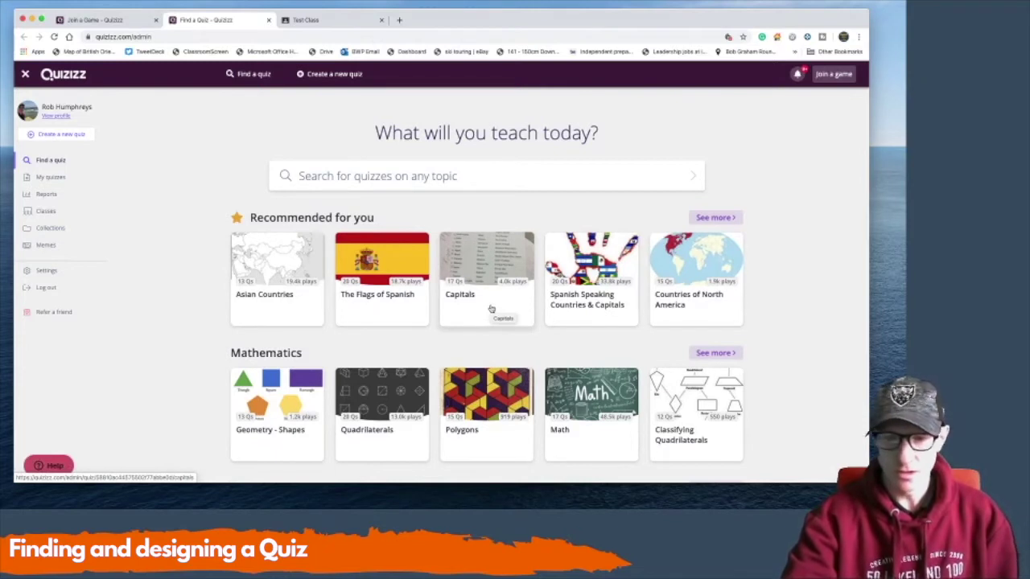
scroll(401, 330, "down", 1)
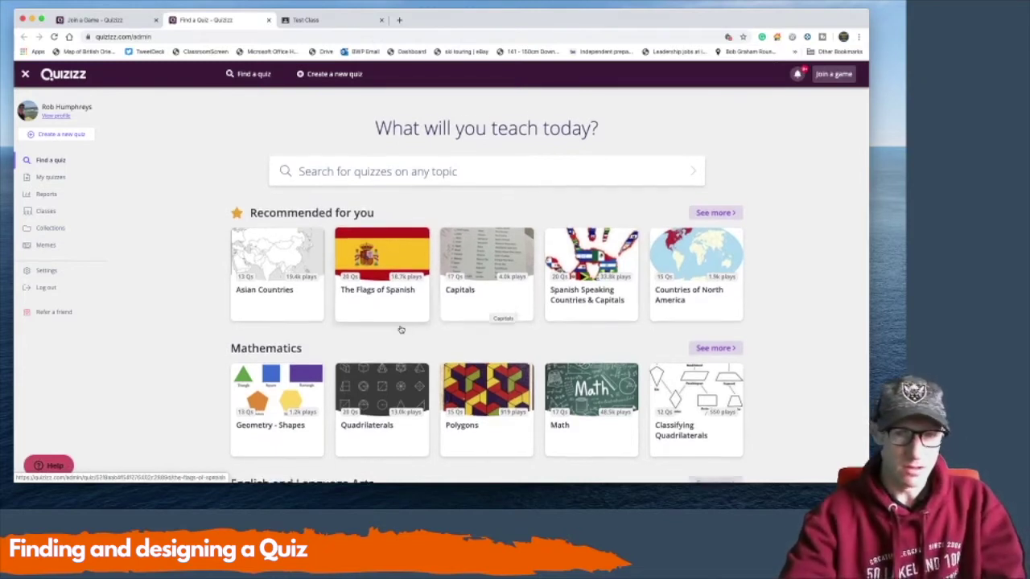
scroll(400, 330, "down", 2)
left_click(282, 382)
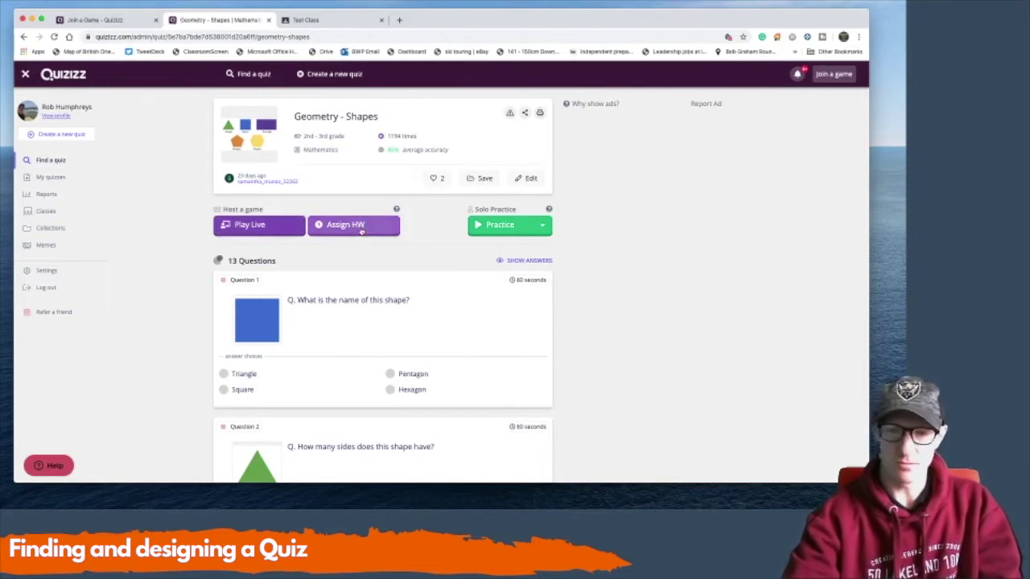
- Start a homework assignment for Geometry - Shapes with the deadline set to Apr 28th
left_click(362, 228)
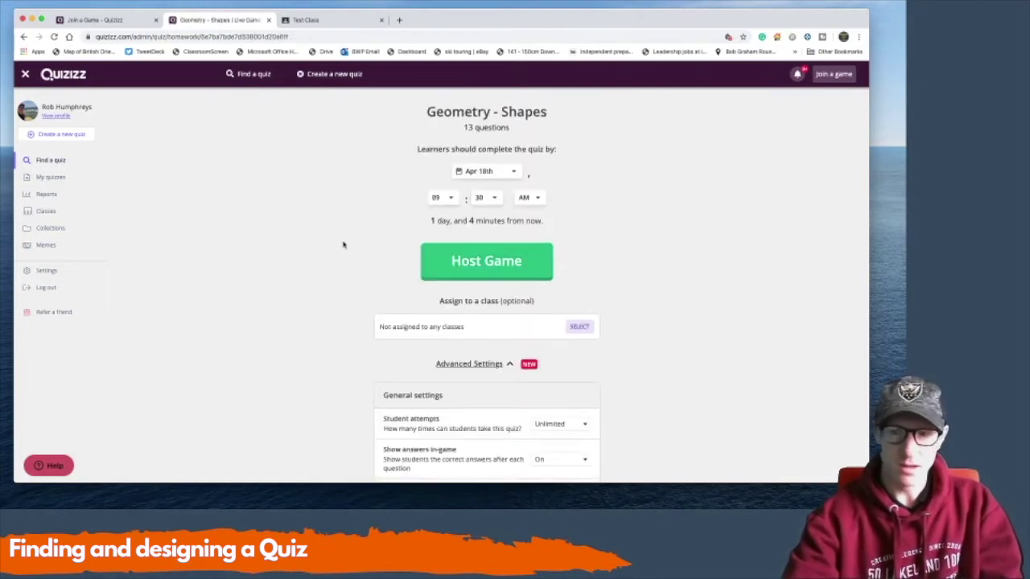
scroll(341, 246, "down", 2)
scroll(341, 247, "up", 2)
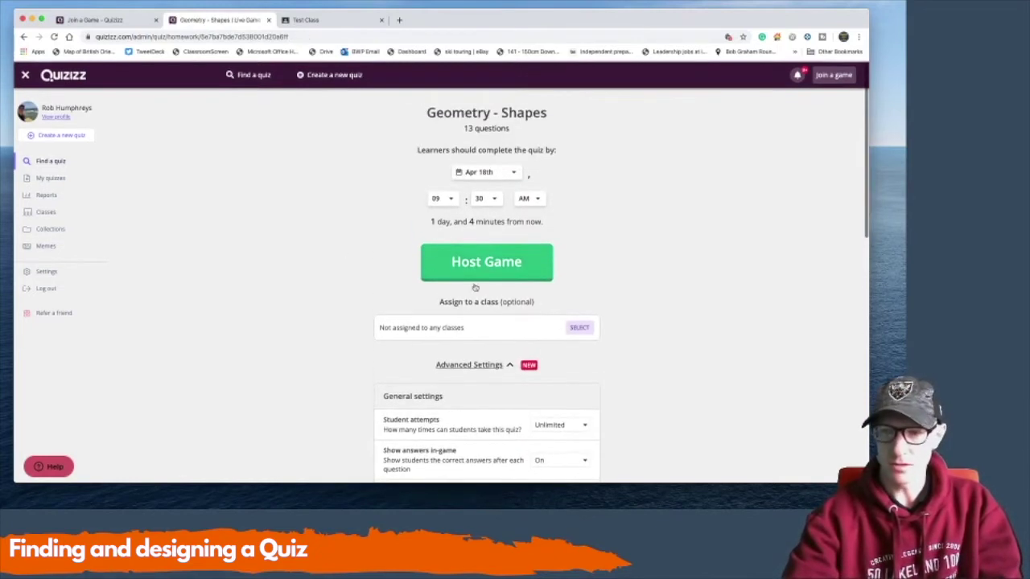
left_click(486, 173)
scroll(490, 297, "down", 3)
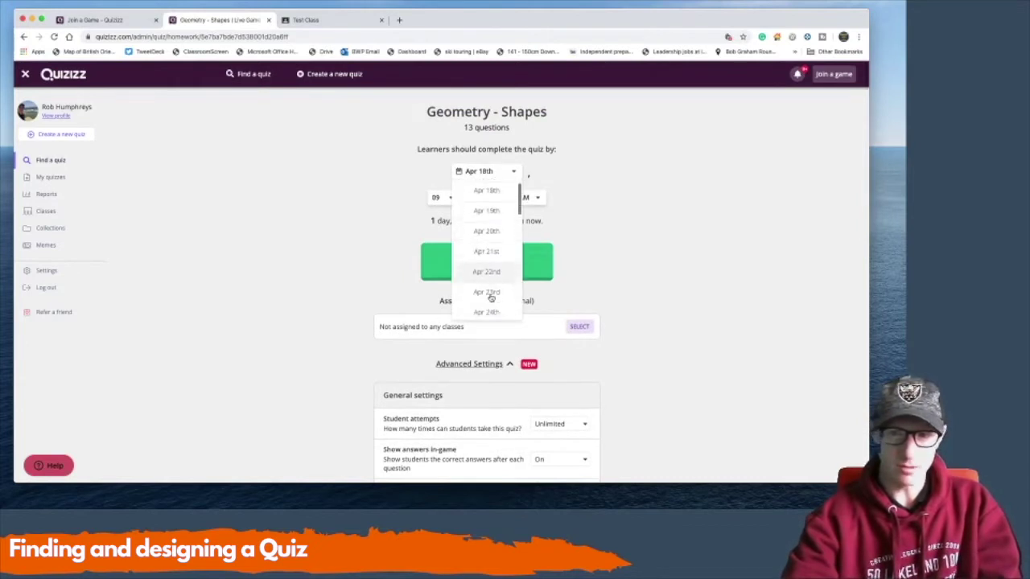
left_click(490, 297)
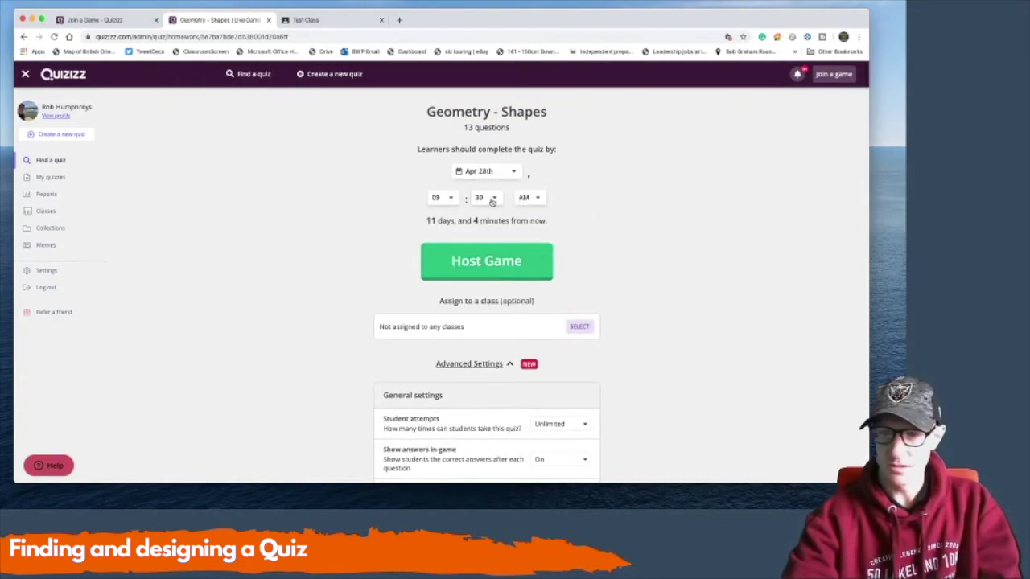
scroll(621, 258, "down", 2)
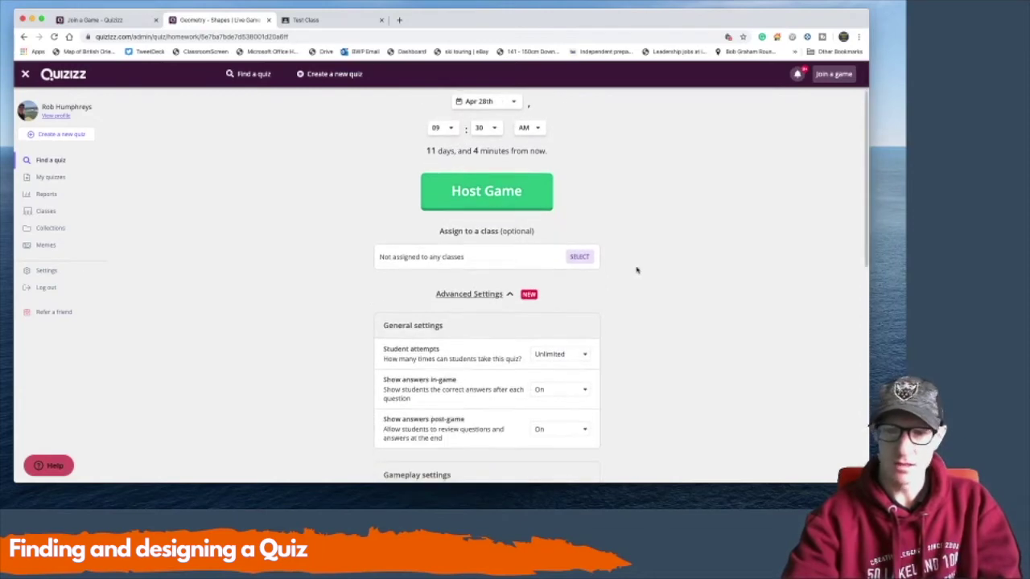
- Assign the homework to the 6A Geography class
left_click(580, 257)
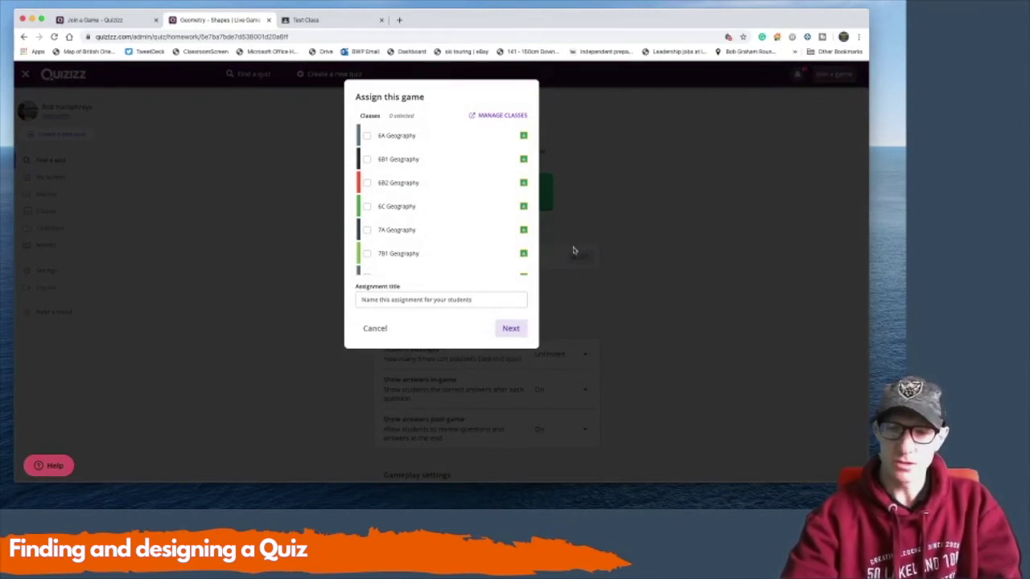
scroll(462, 215, "down", 5)
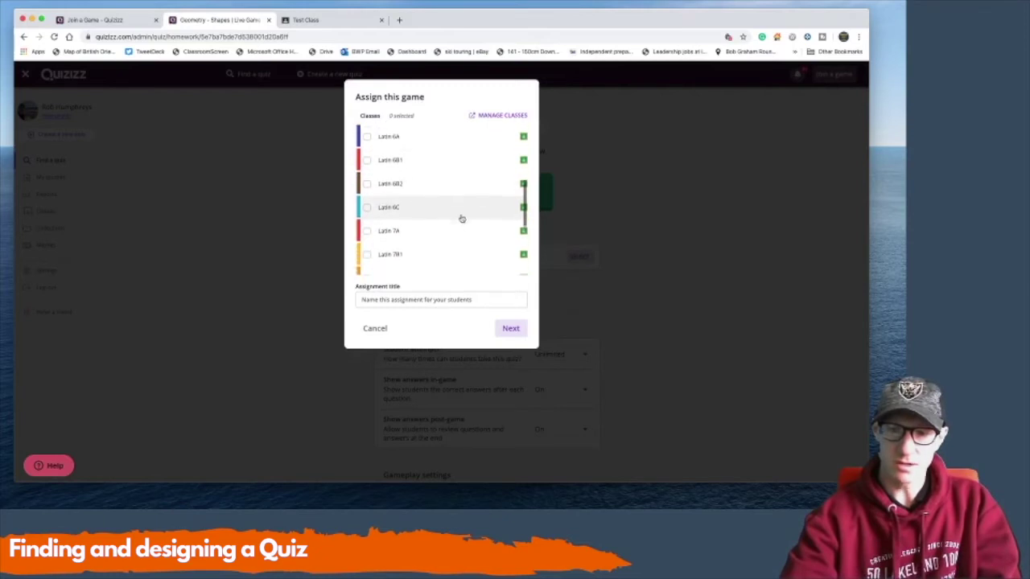
scroll(461, 219, "up", 5)
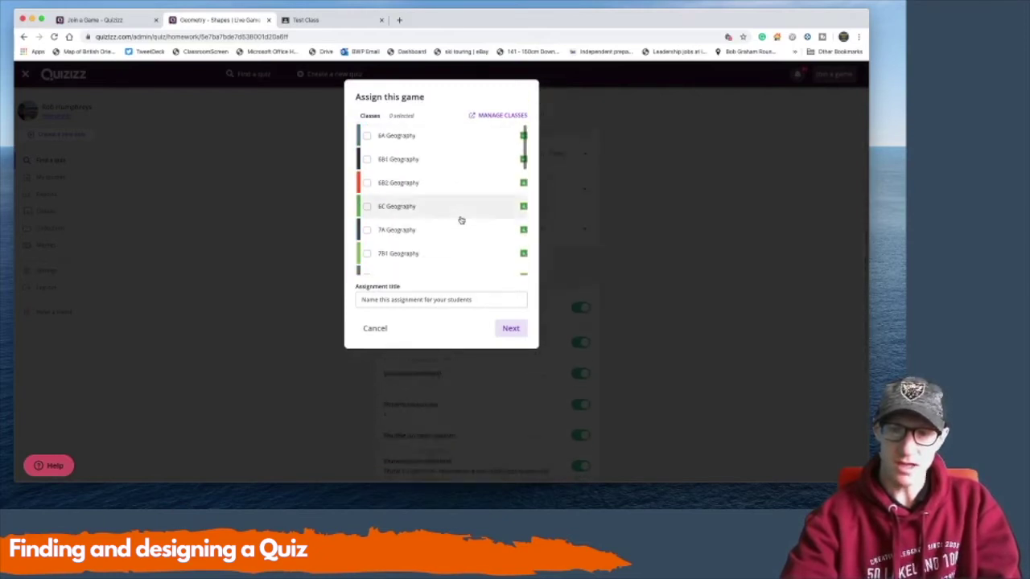
left_click(394, 137)
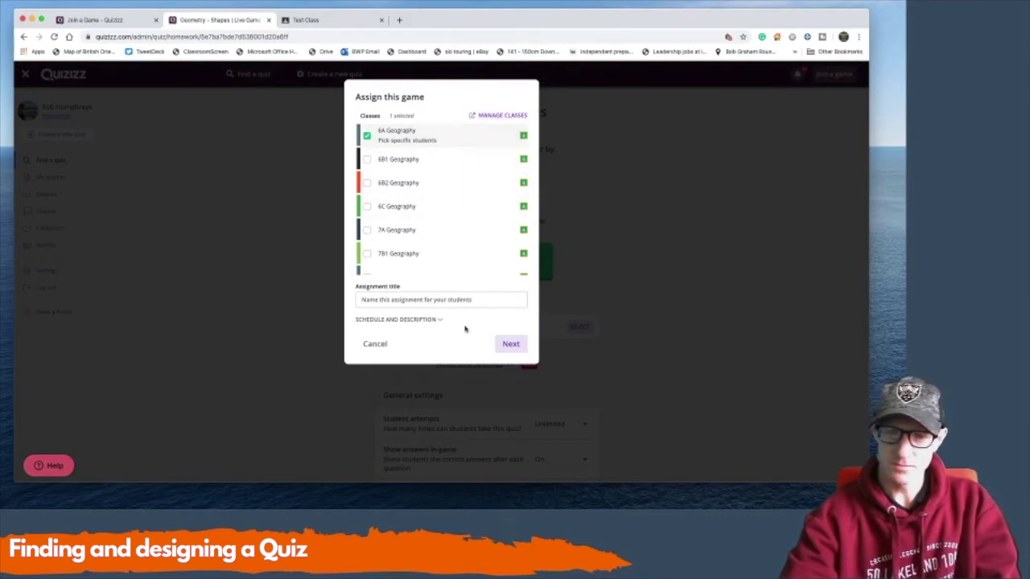
left_click(511, 343)
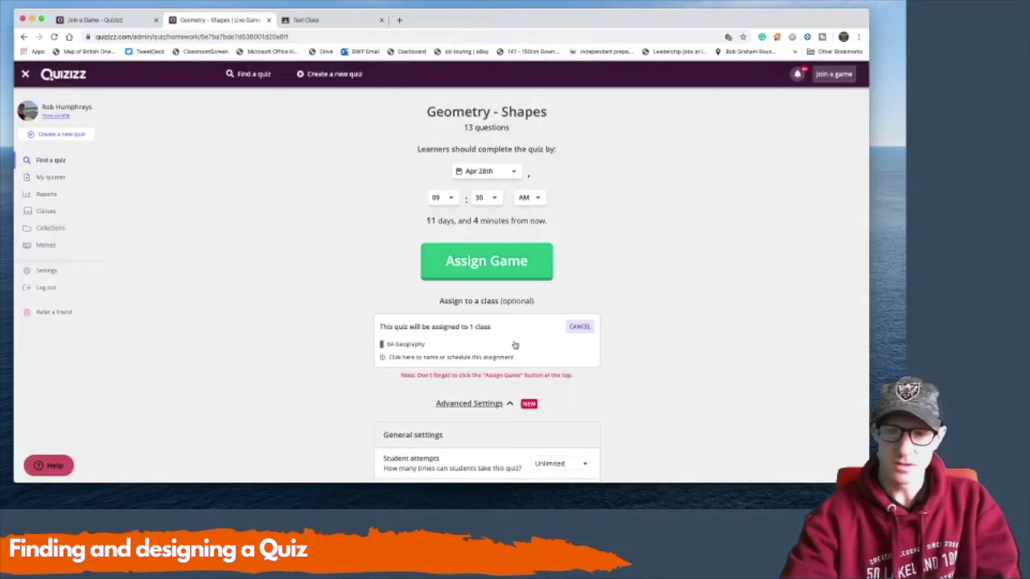
scroll(699, 336, "down", 1)
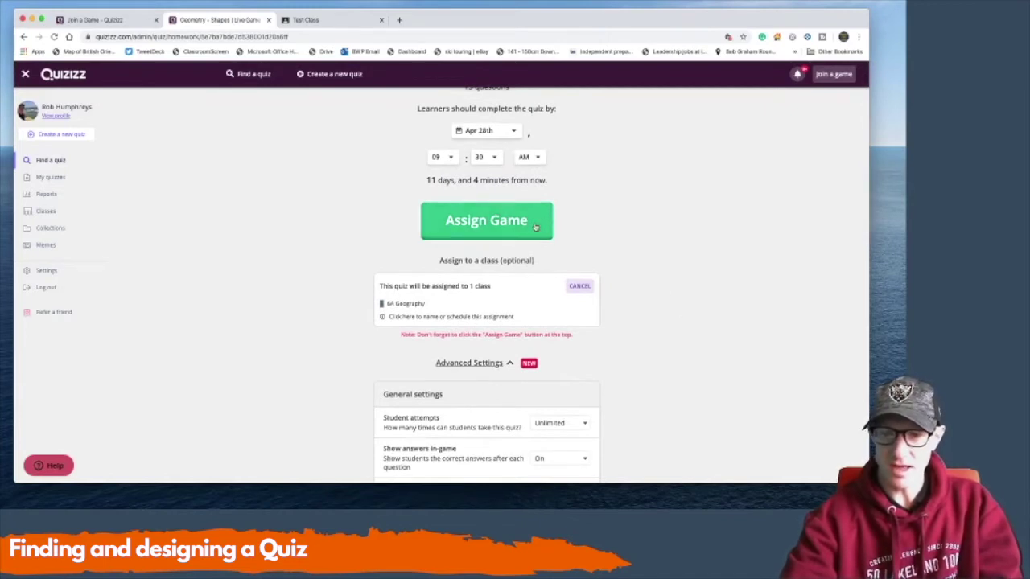
- Switch post-game answer review to questions-only, then set it back to On
scroll(528, 233, "down", 4)
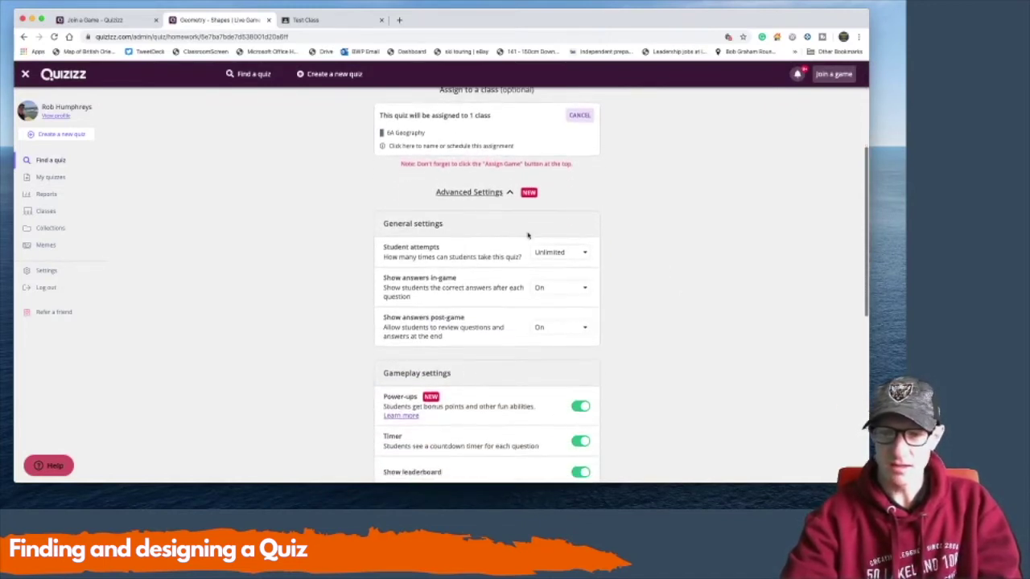
scroll(528, 233, "up", 2)
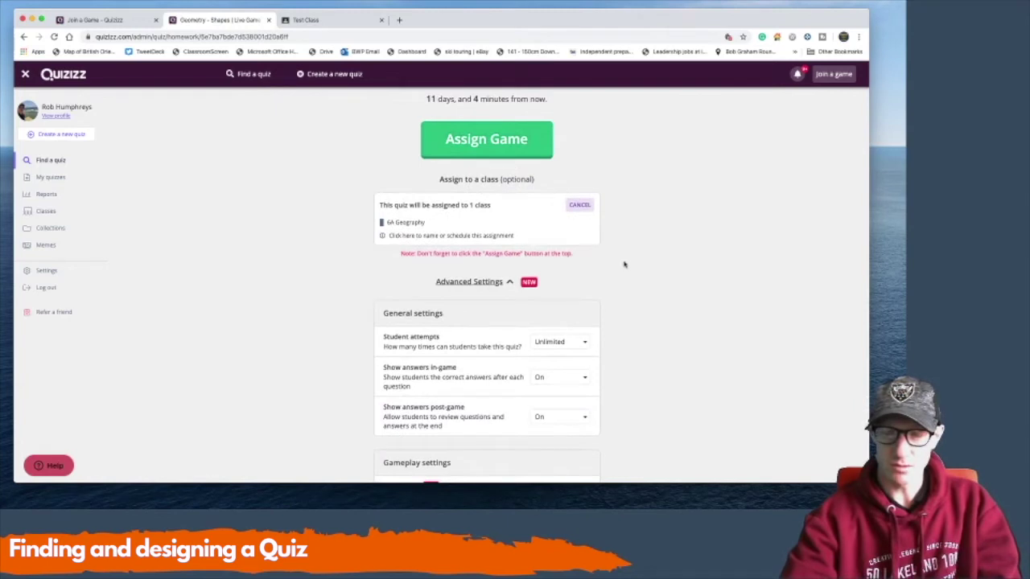
scroll(626, 267, "down", 3)
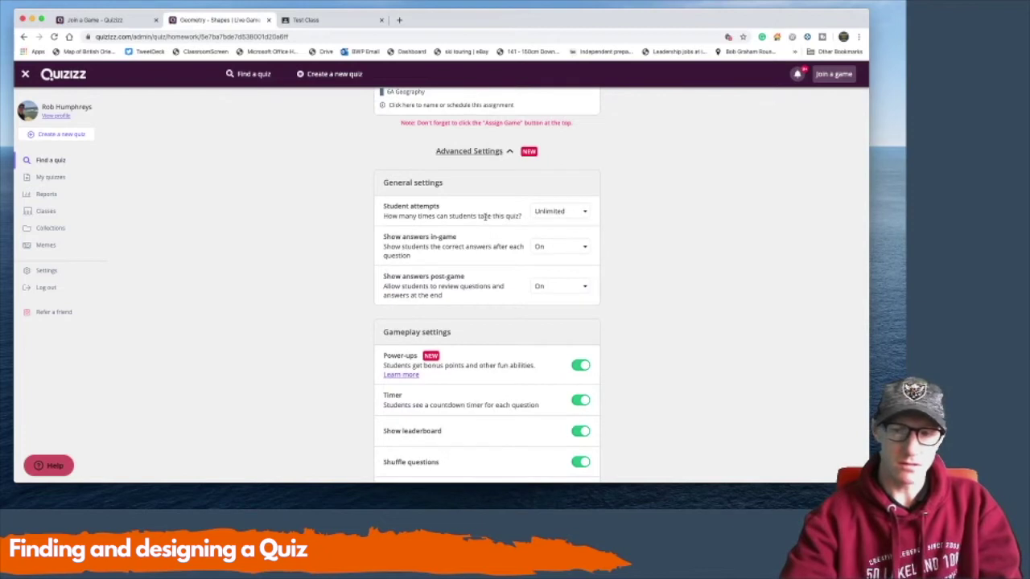
scroll(467, 213, "down", 1)
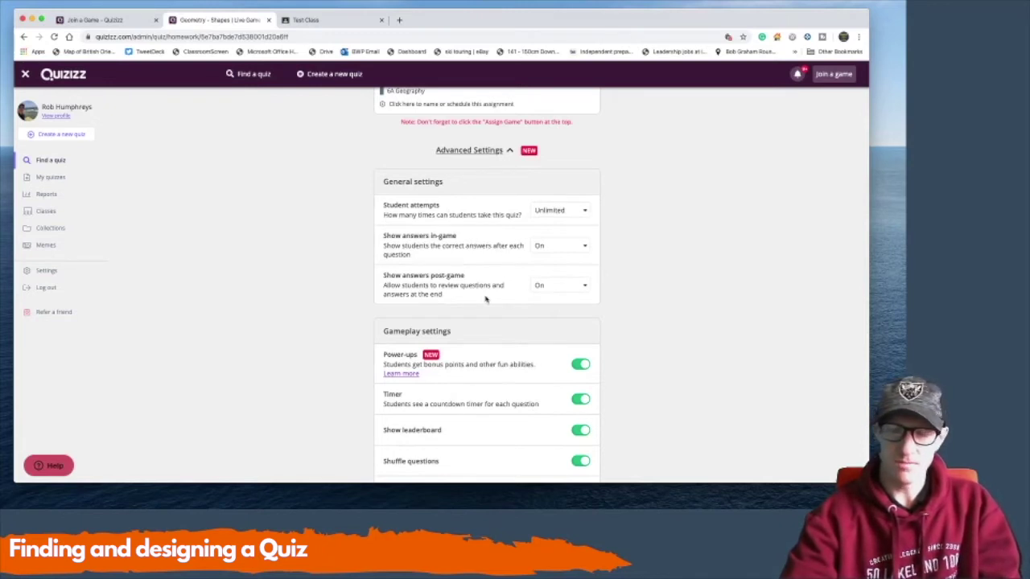
left_click(560, 287)
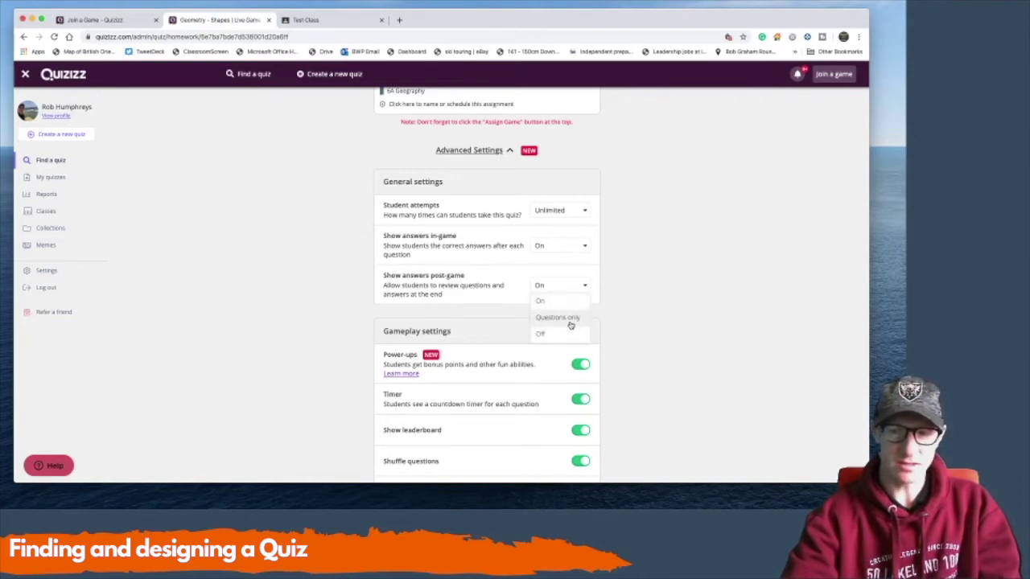
left_click(573, 318)
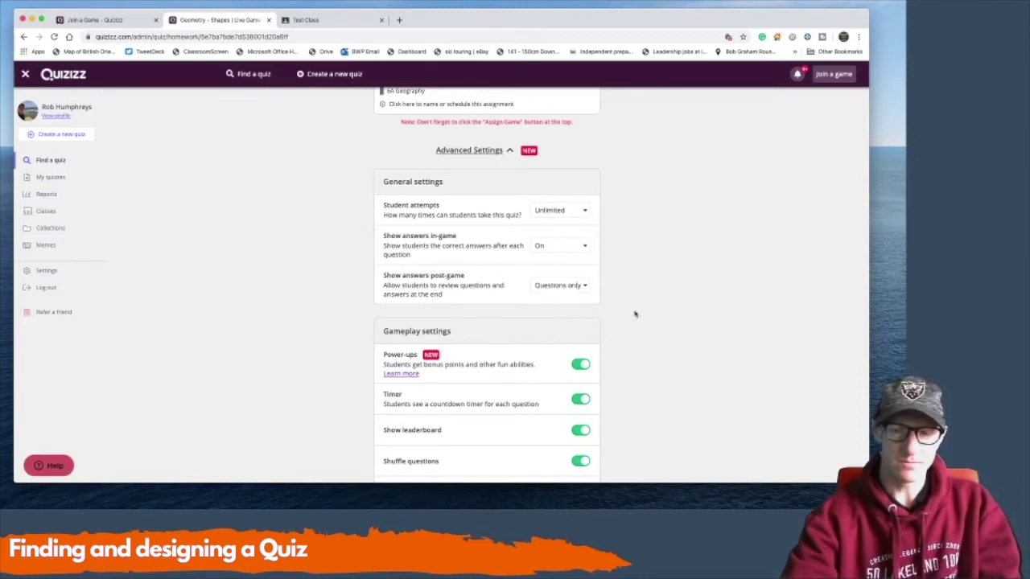
left_click(563, 286)
left_click(548, 302)
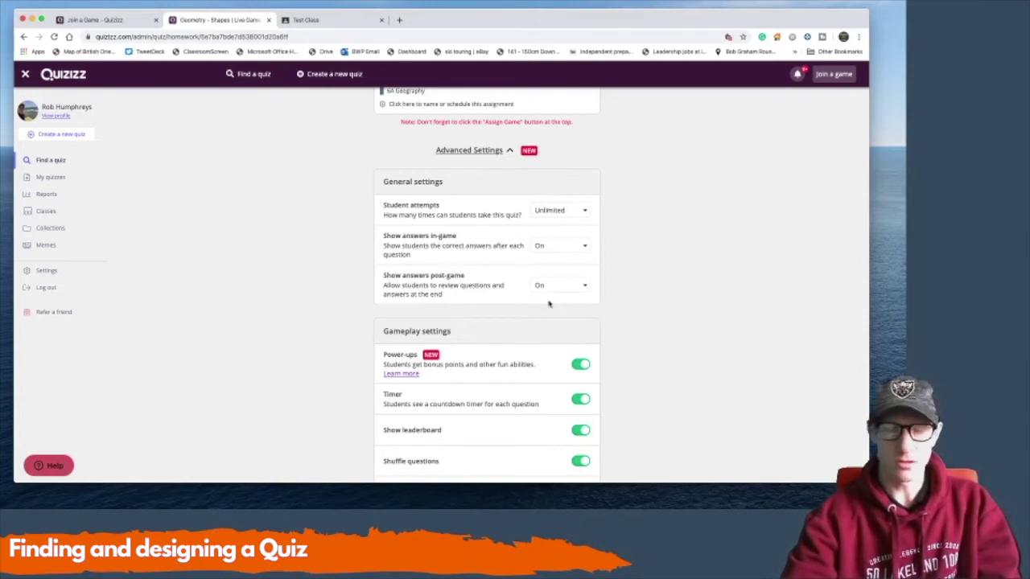
- Scroll through the remaining advanced settings and return to the Find a quiz page
scroll(702, 322, "down", 3)
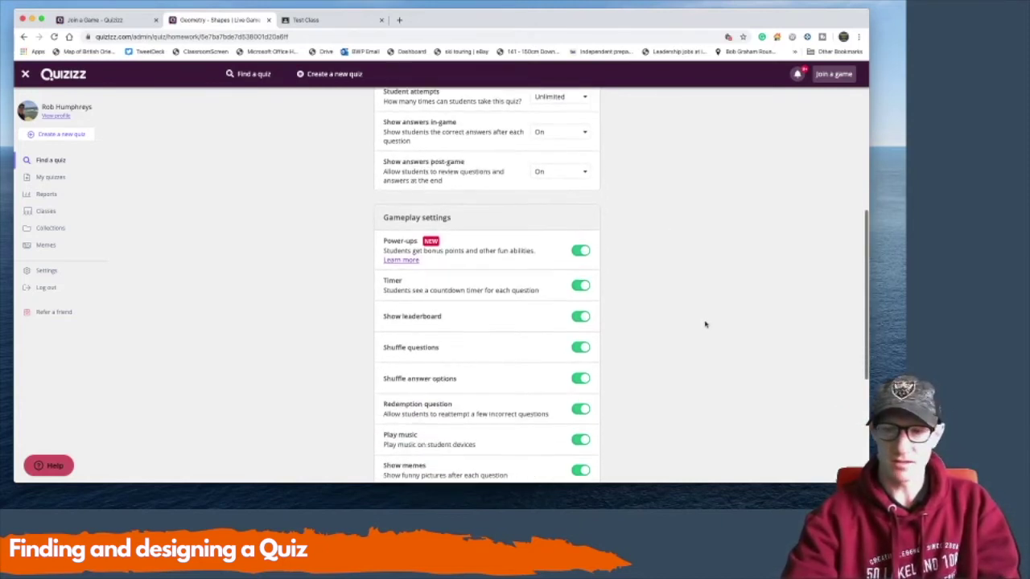
scroll(636, 289, "down", 2)
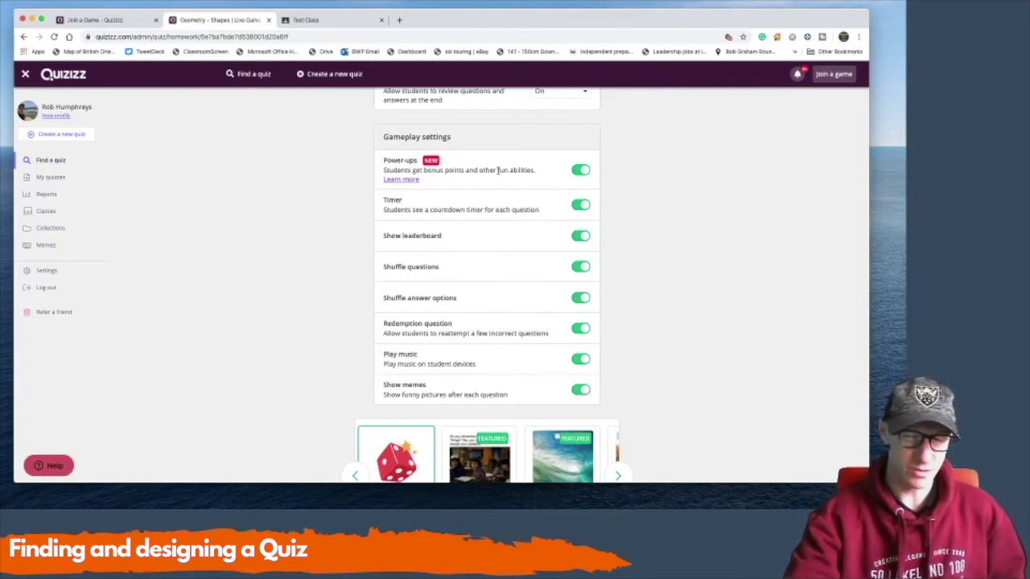
scroll(475, 209, "up", 1)
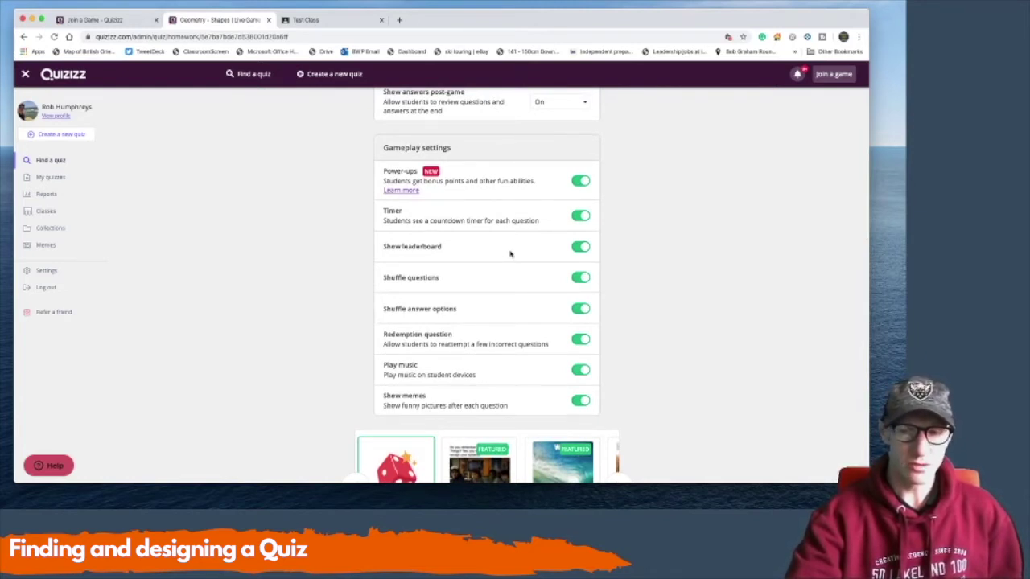
scroll(508, 267, "down", 1)
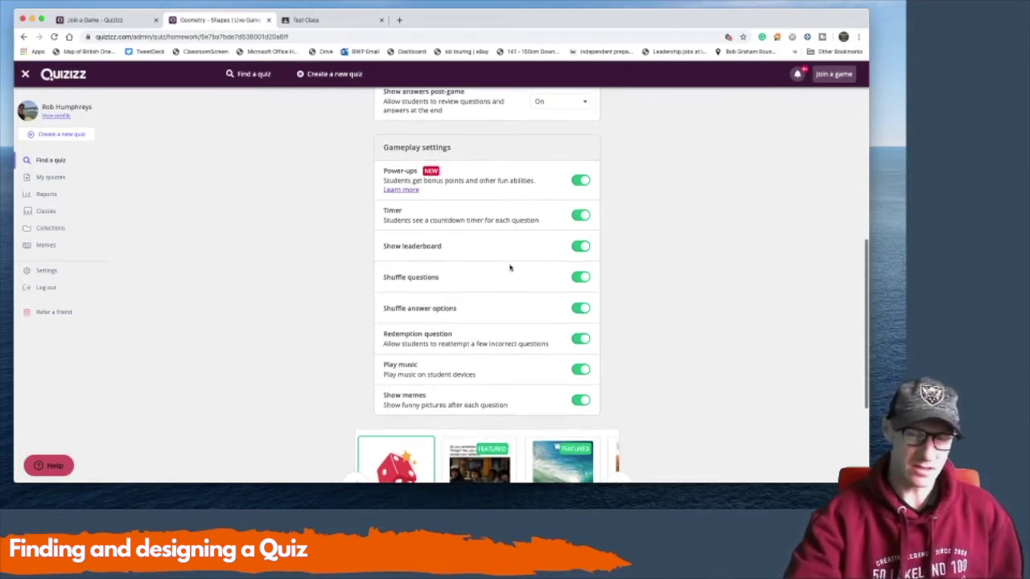
scroll(503, 284, "down", 1)
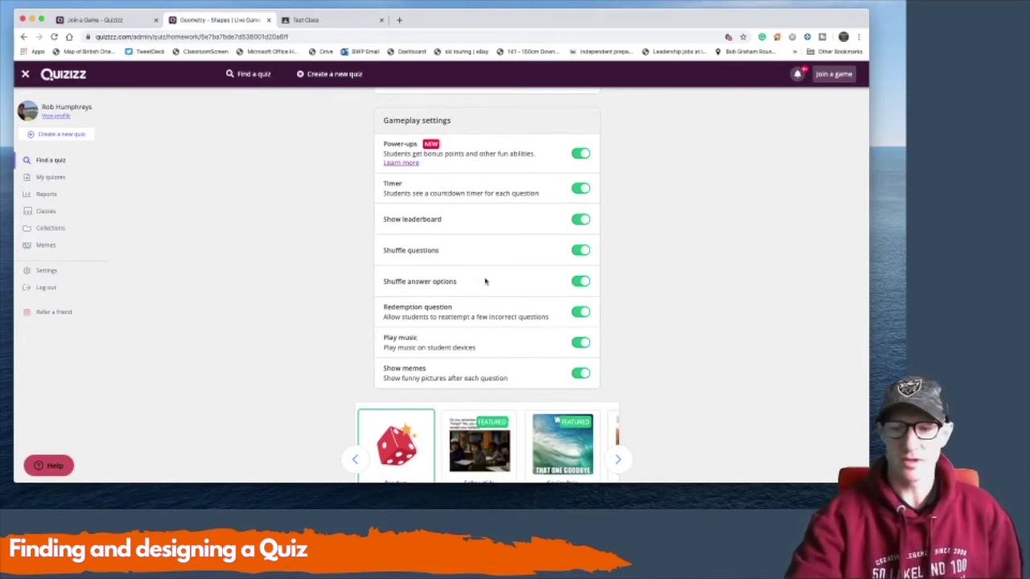
scroll(489, 327, "down", 3)
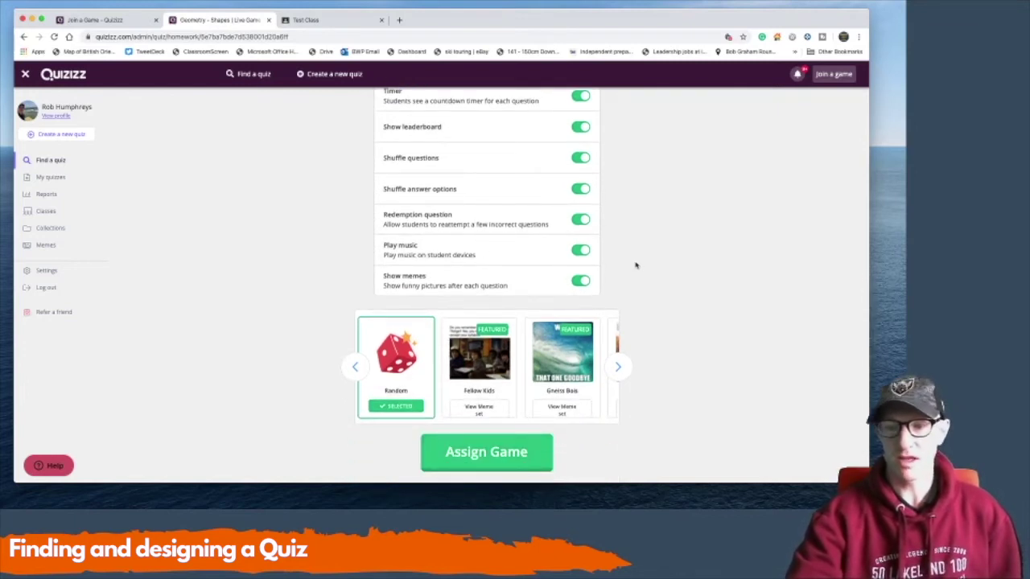
scroll(521, 286, "down", 1)
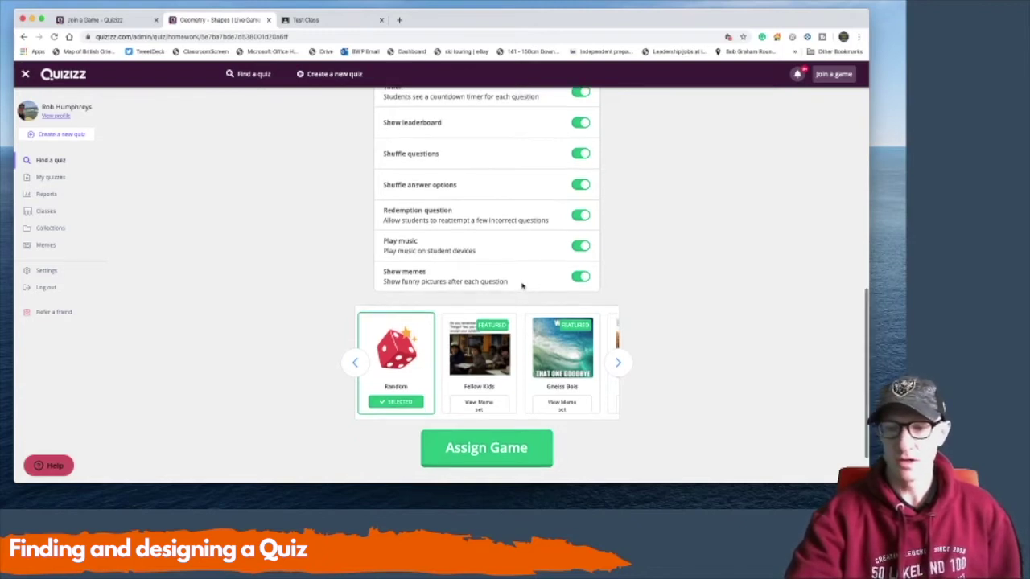
scroll(522, 286, "down", 1)
scroll(522, 286, "up", 4)
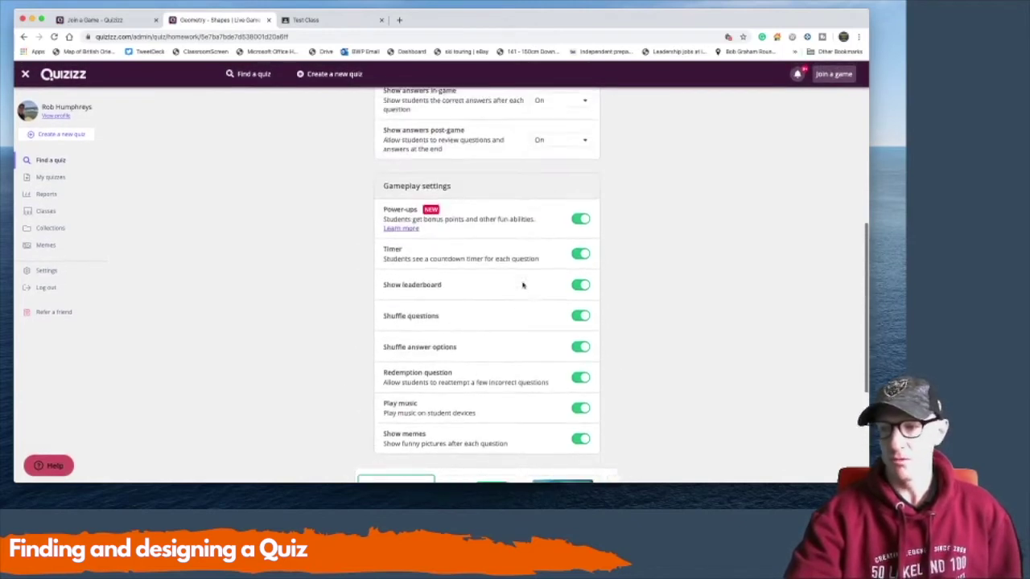
scroll(522, 286, "up", 8)
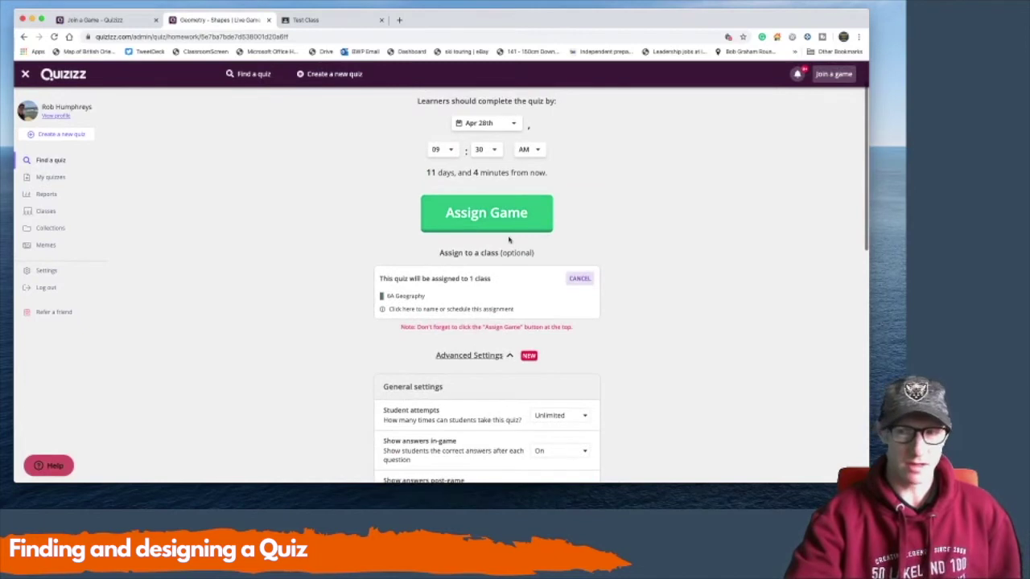
scroll(533, 234, "up", 1)
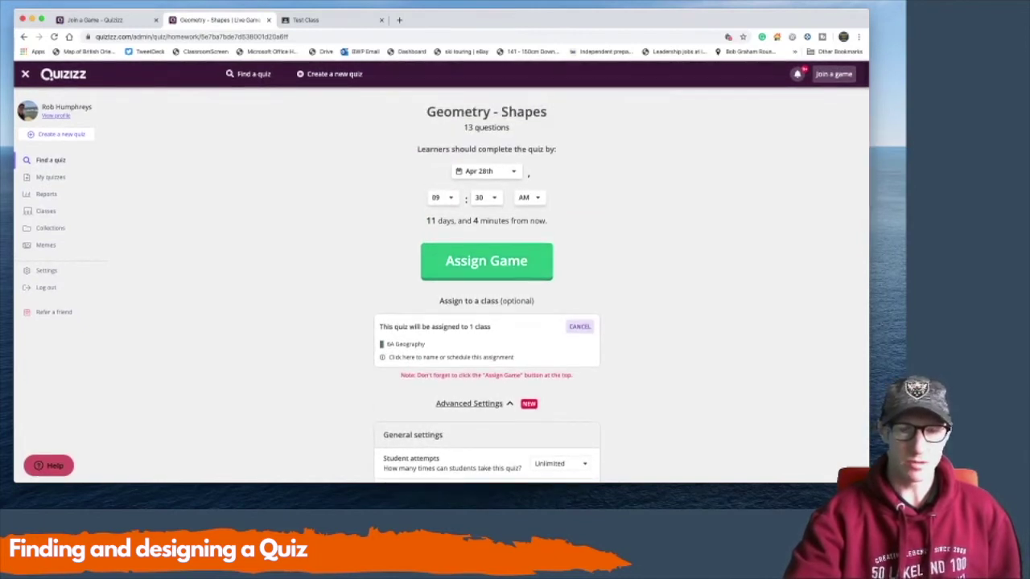
left_click(50, 160)
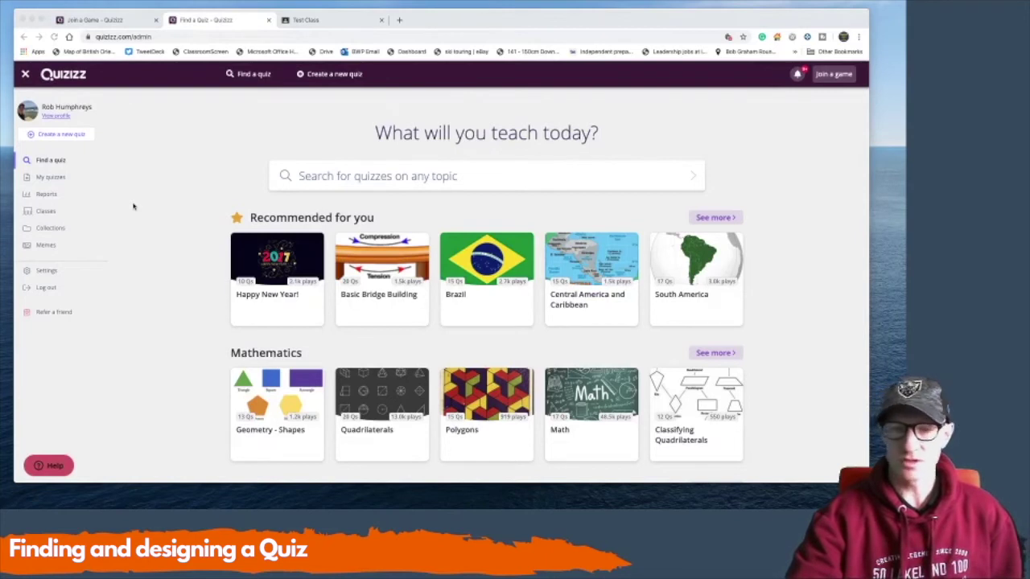
- Create a new quiz named 'Coastal Processes' tagged with the Geography subject
left_click(69, 134)
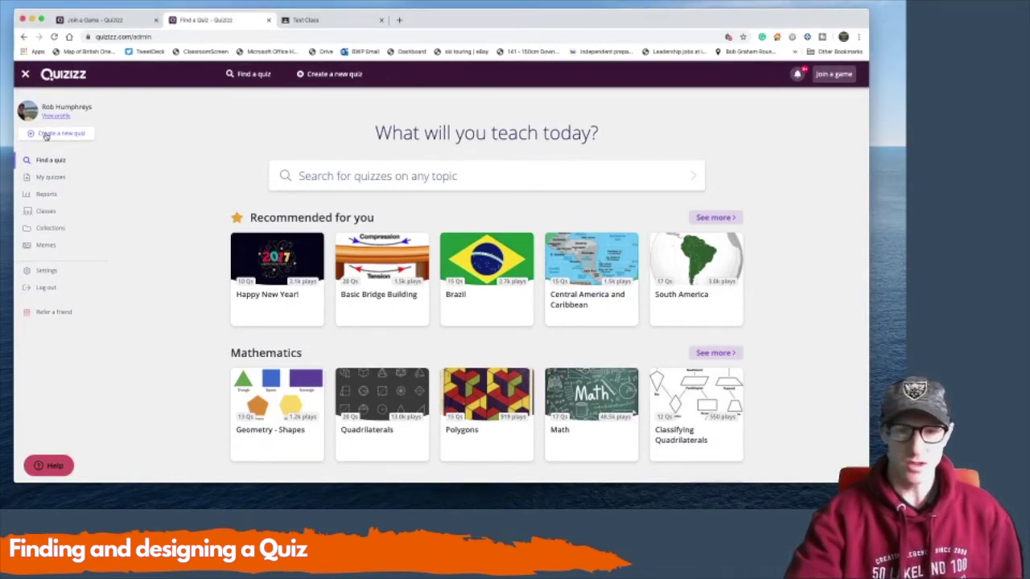
left_click(52, 135)
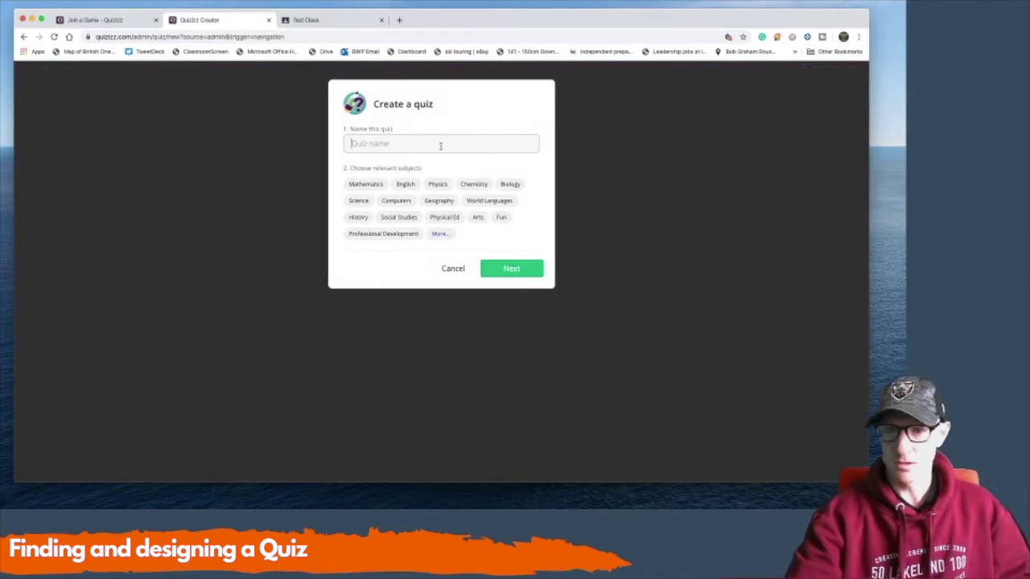
left_click(440, 145)
type("Coast")
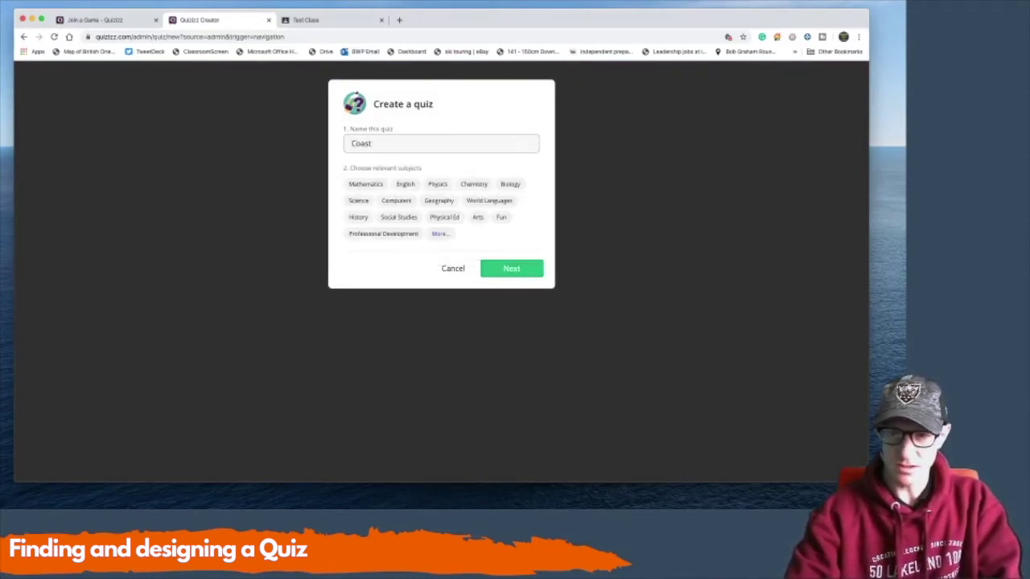
type("al Process")
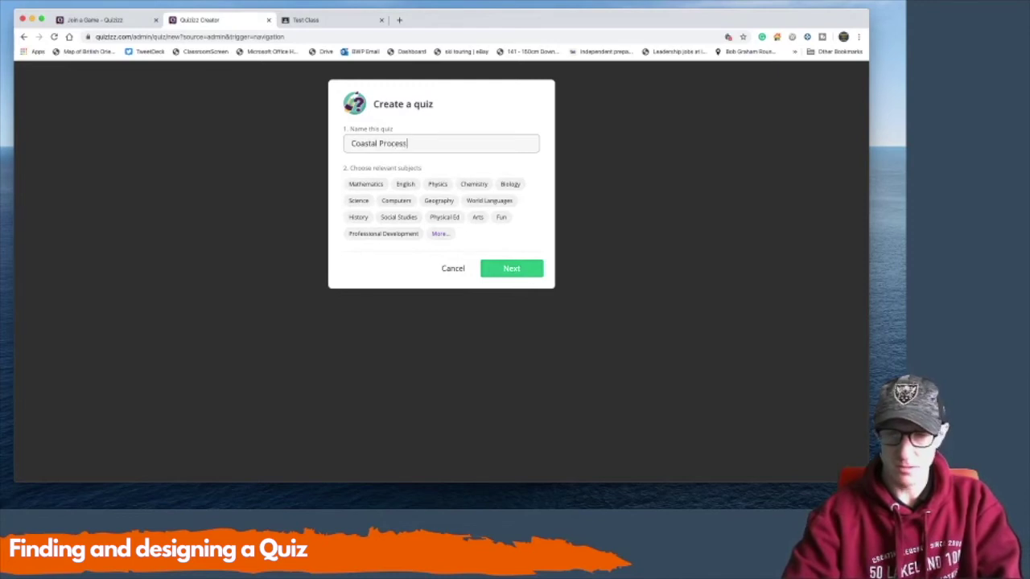
type("es")
left_click(440, 201)
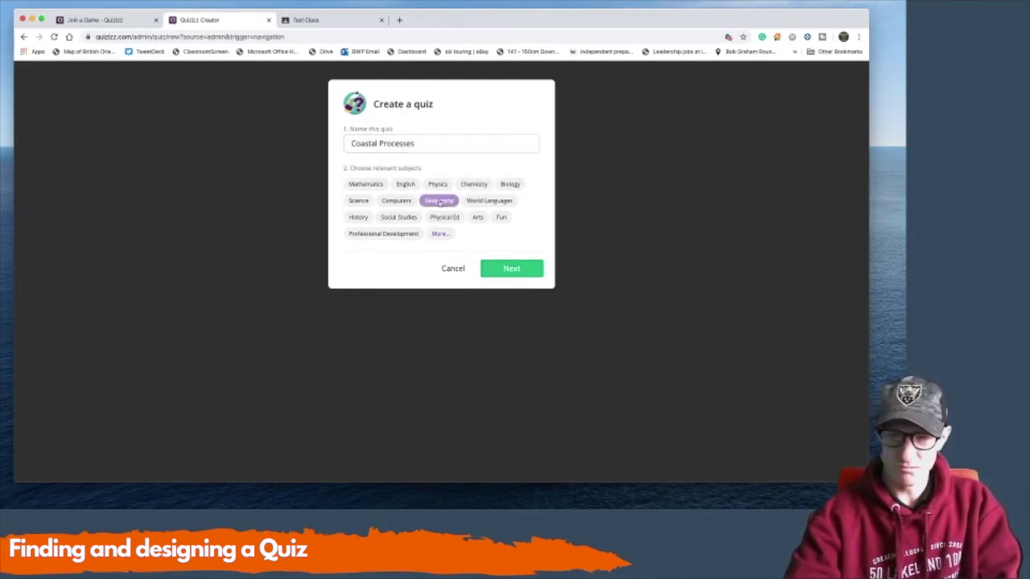
left_click(508, 272)
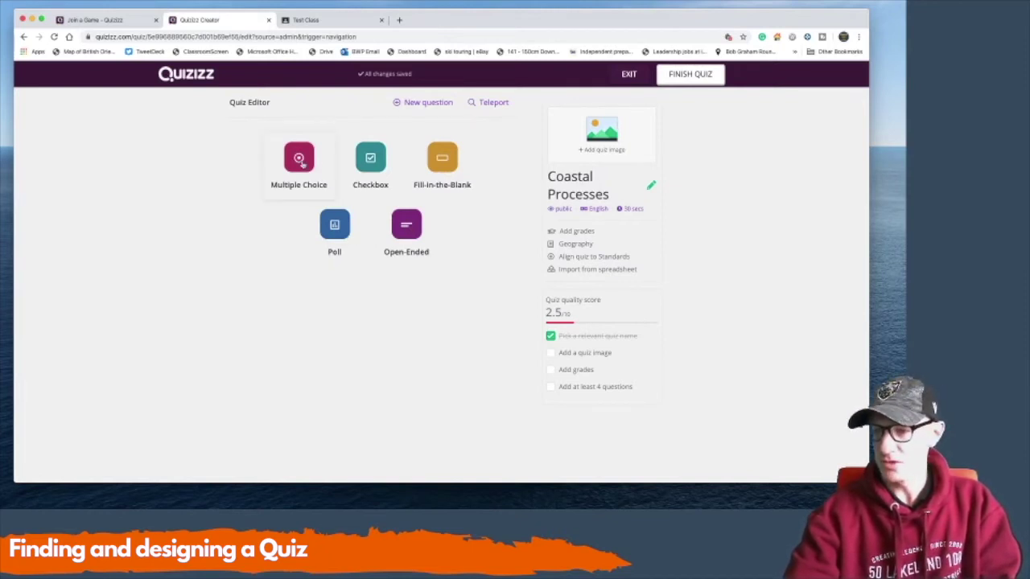
- Add a multiple choice question 'What process causes sand to move along beaches?' with answers Longshore Drift and Wave action
left_click(299, 158)
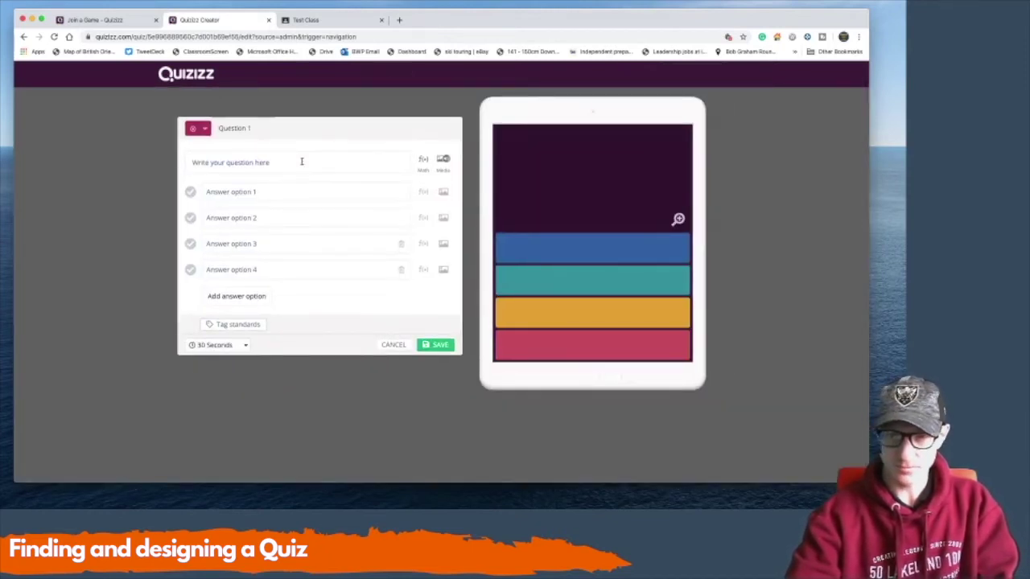
left_click(301, 161)
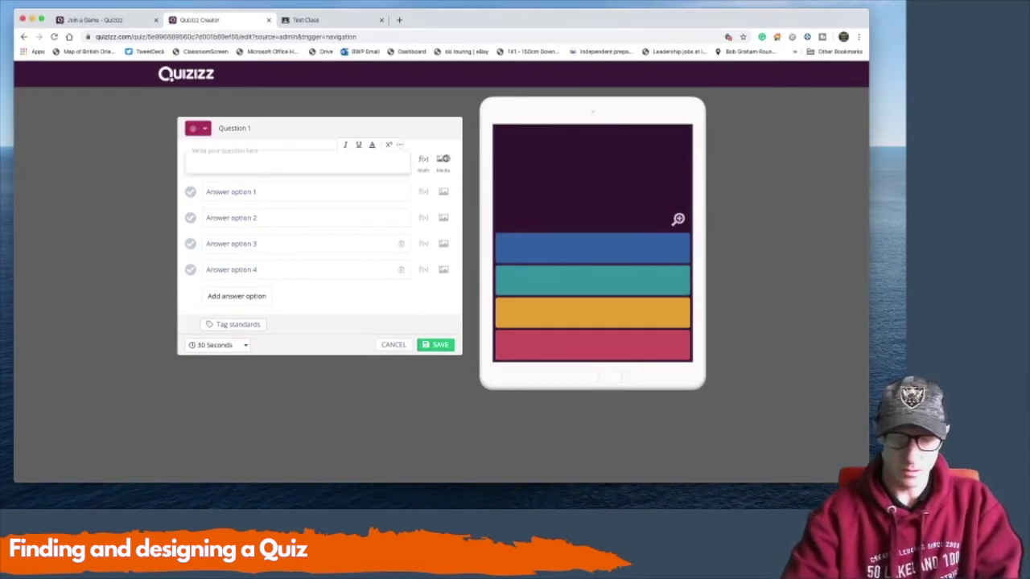
type("What process ")
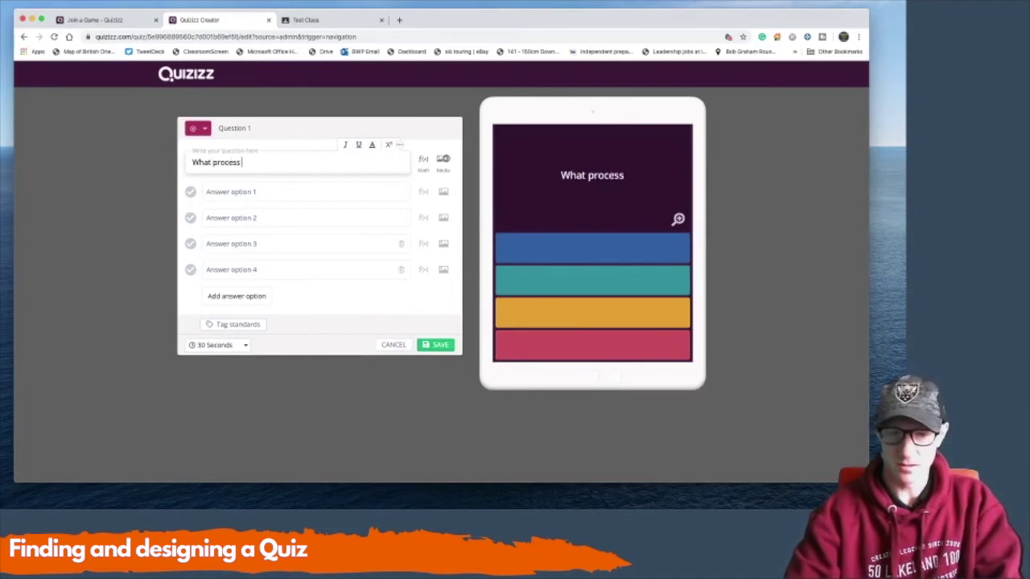
type("causes ")
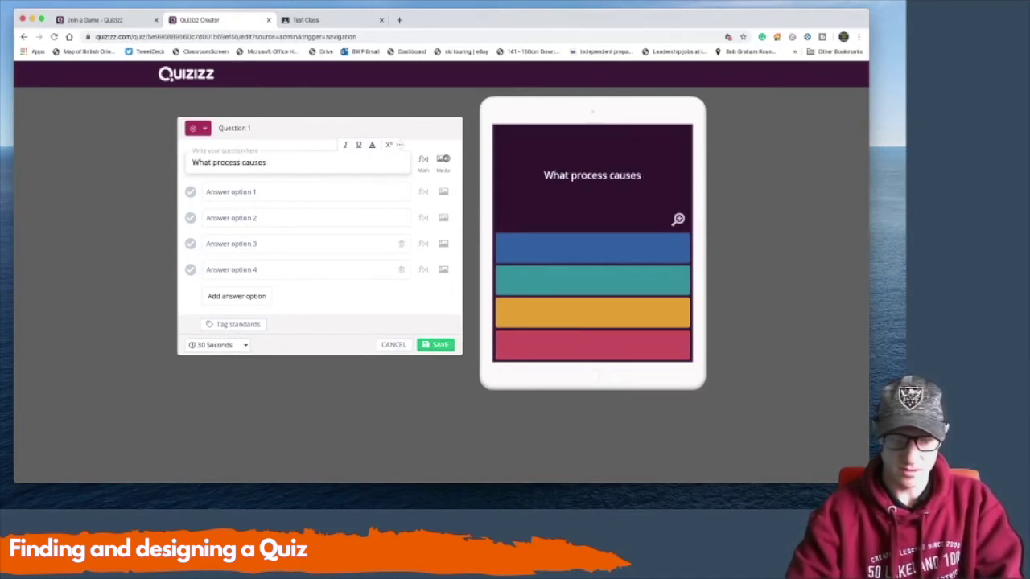
type("sand to move al")
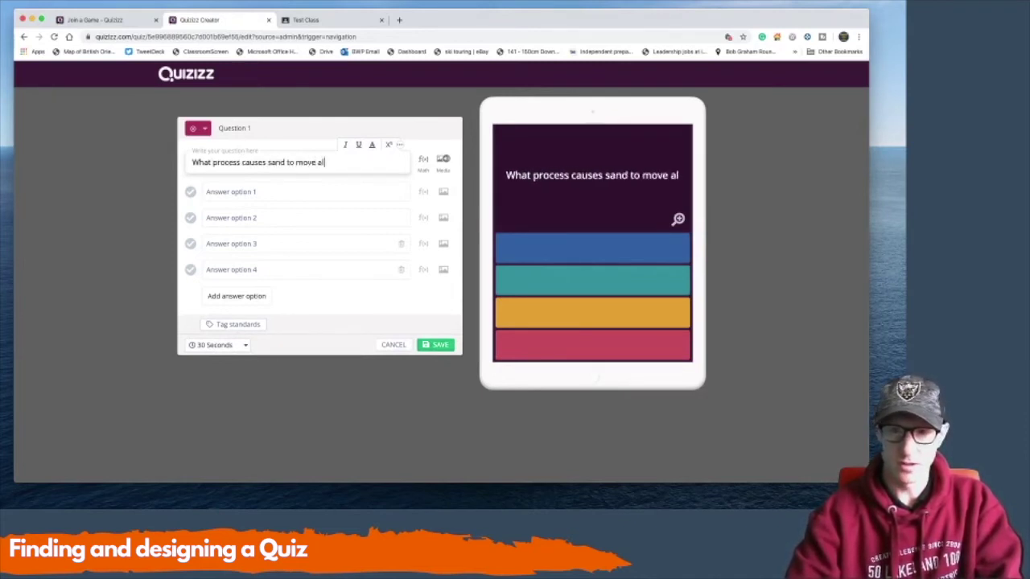
type("ong beaches?")
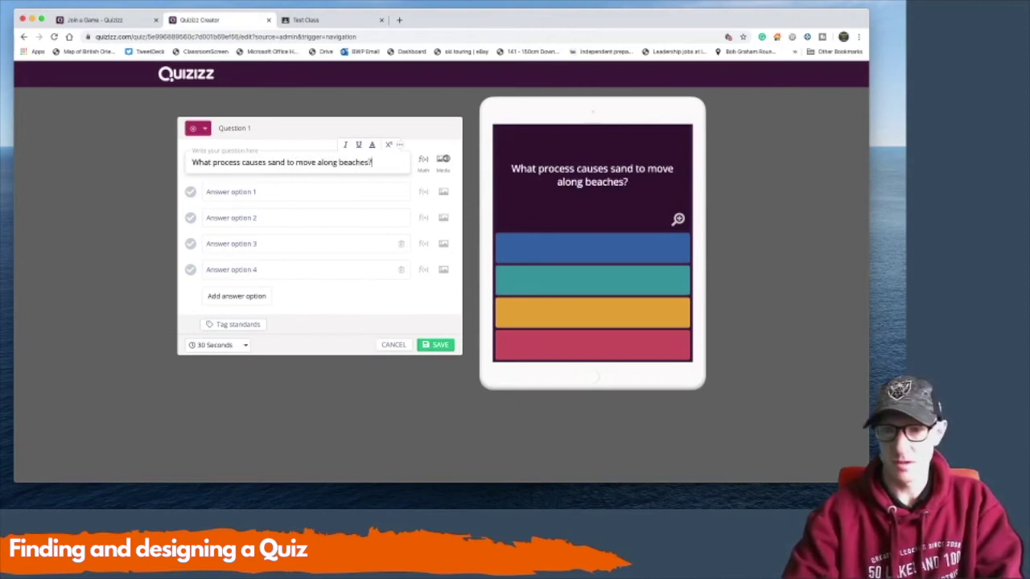
left_click(240, 187)
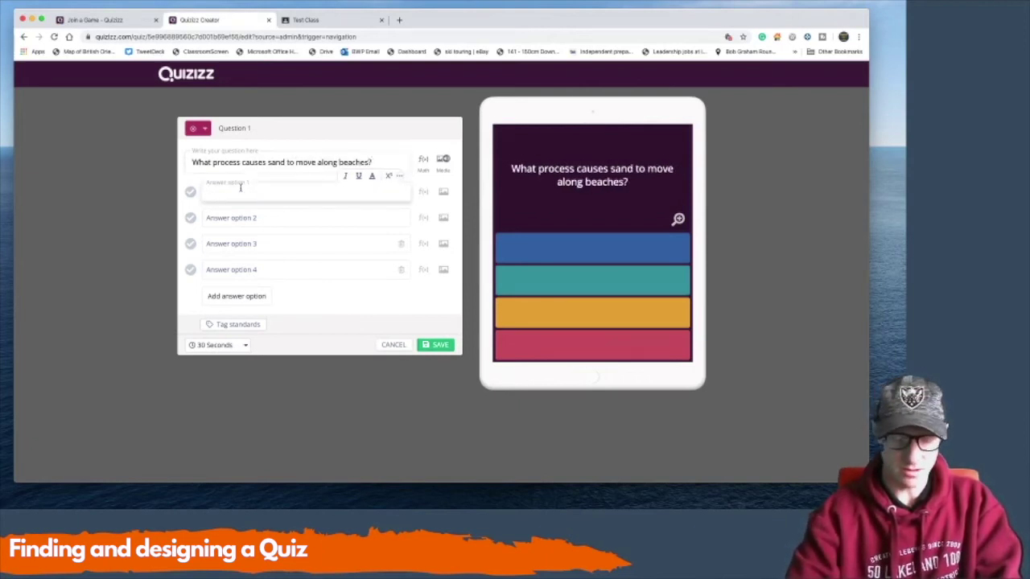
type("Longshore D")
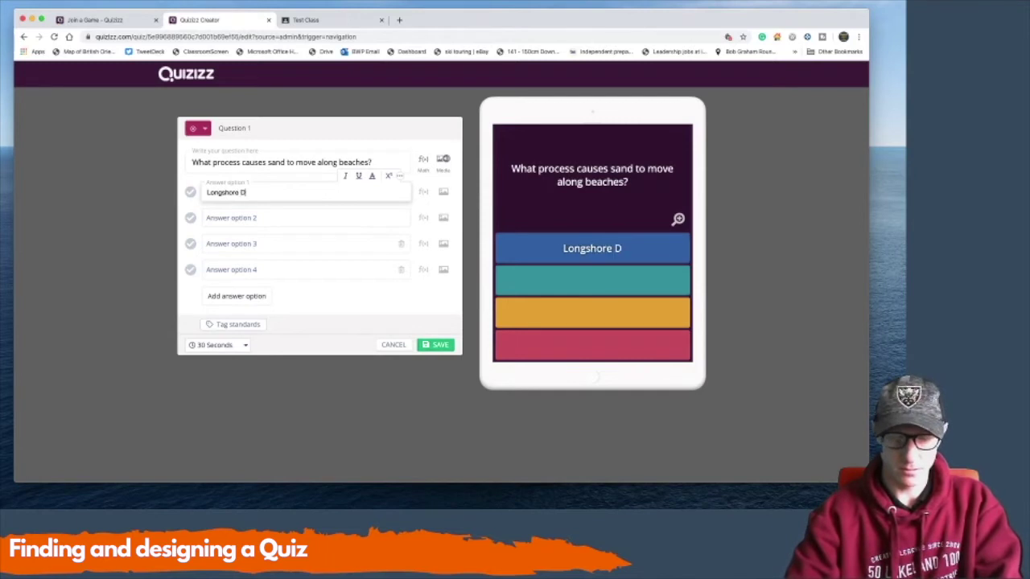
type("rift")
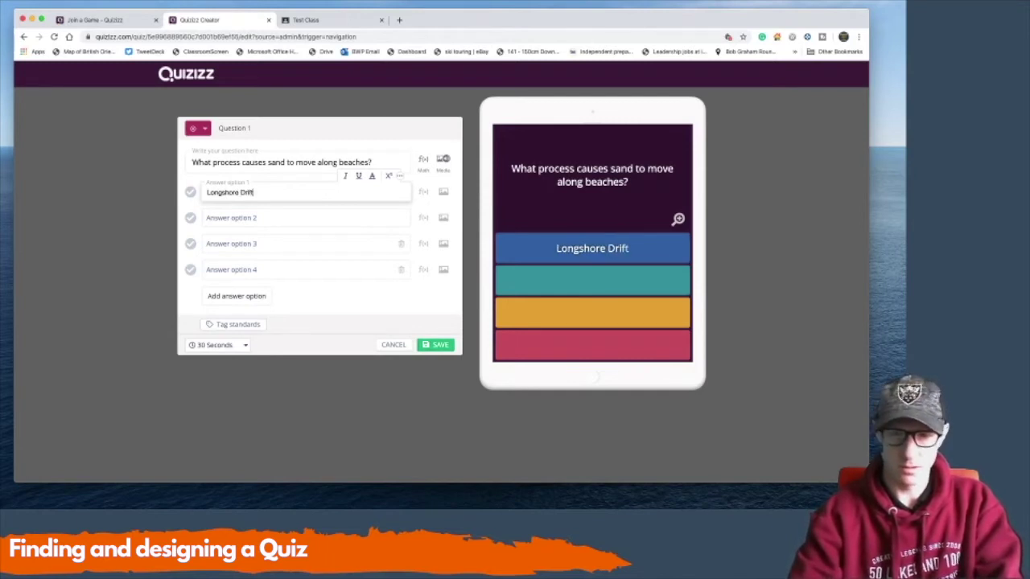
left_click(238, 219)
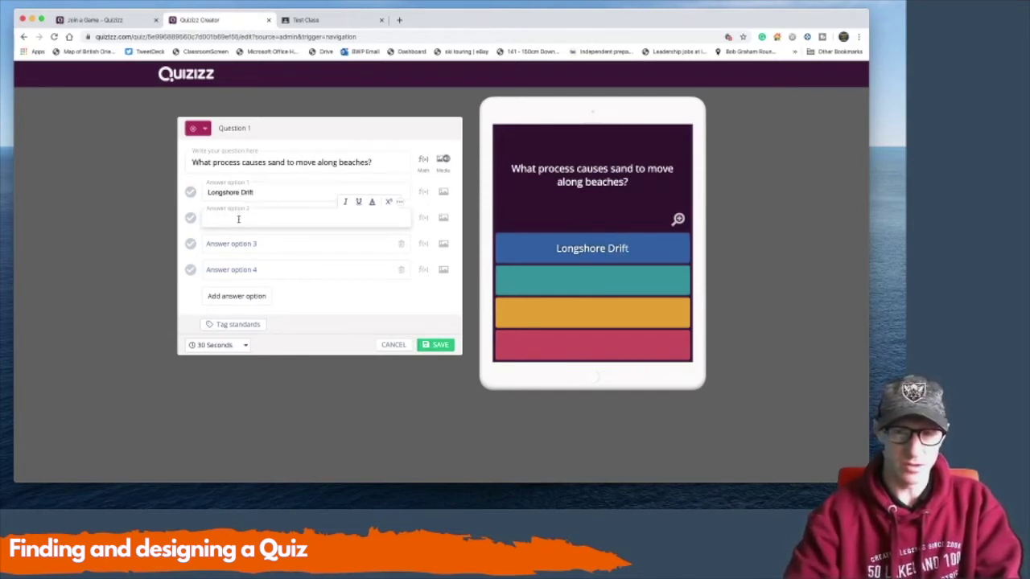
type("Wave action")
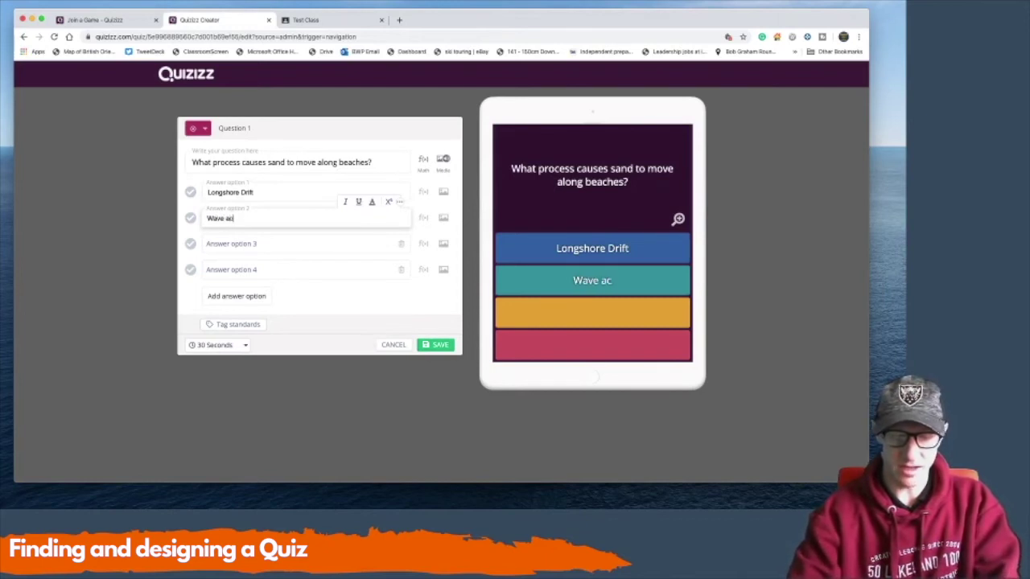
- Add answers Swash and Prevailing Wind, mark Longshore Drift correct, and save the question
left_click(242, 243)
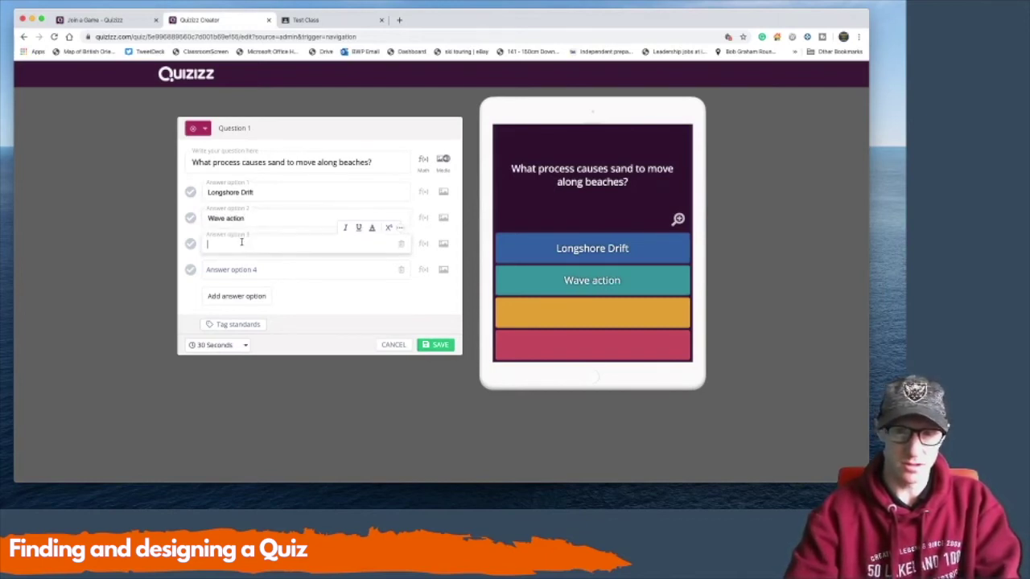
type("Swash")
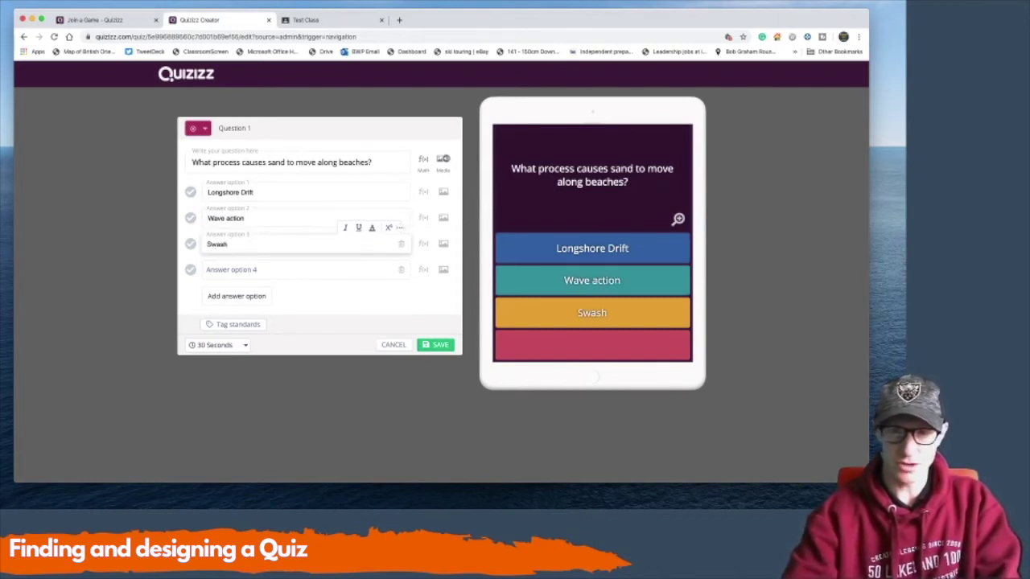
left_click(239, 271)
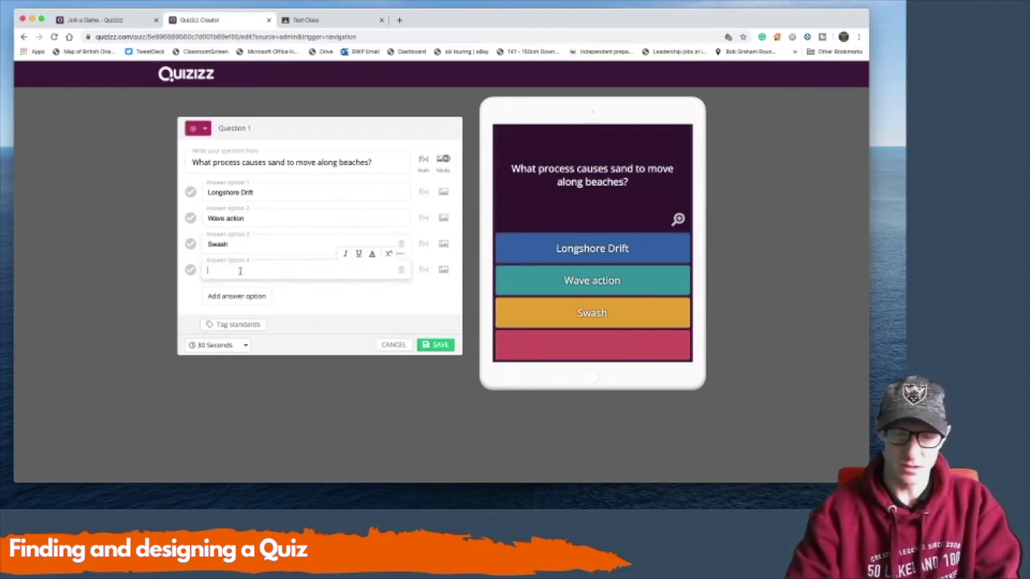
type("Prevailing Wind")
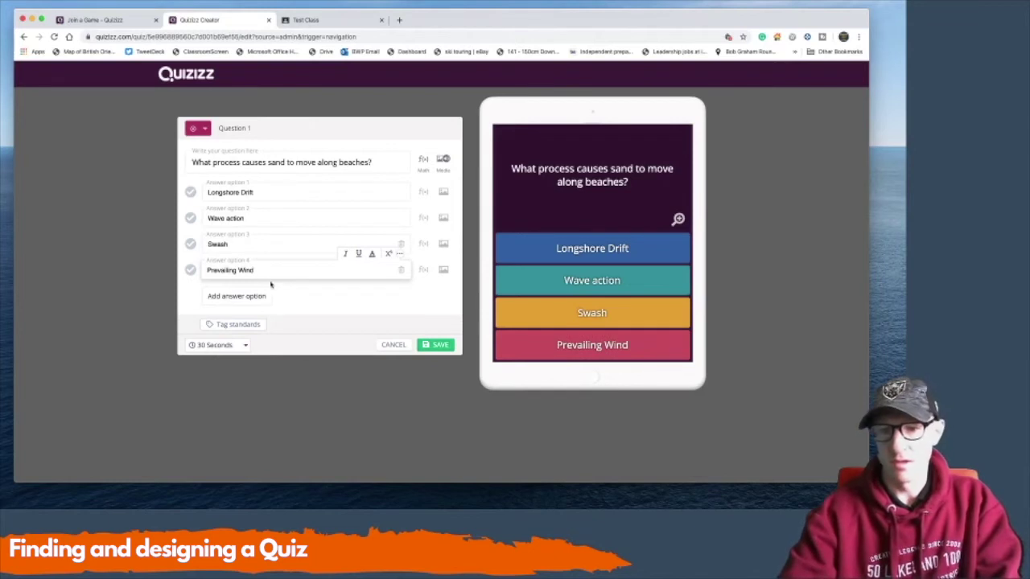
left_click(304, 309)
left_click(189, 193)
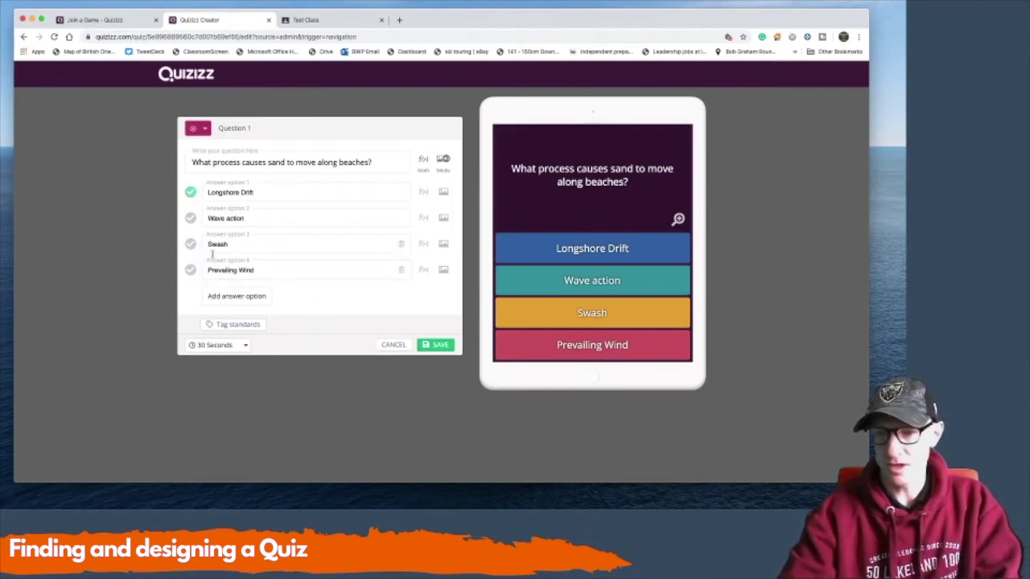
left_click(427, 347)
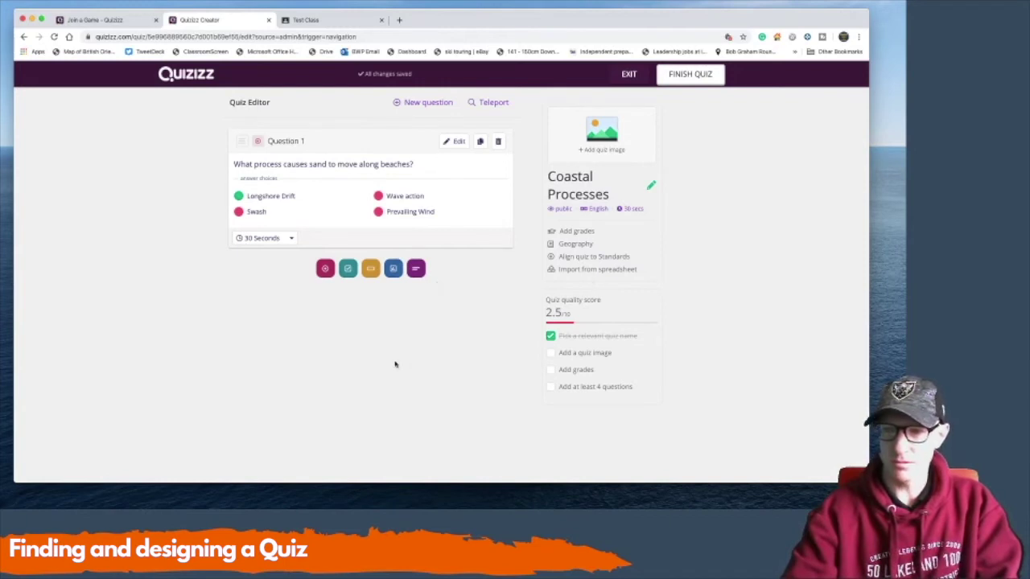
- Search public Coastal Processes quizzes and preview the 26-question quiz for the erosion landform question
left_click(491, 102)
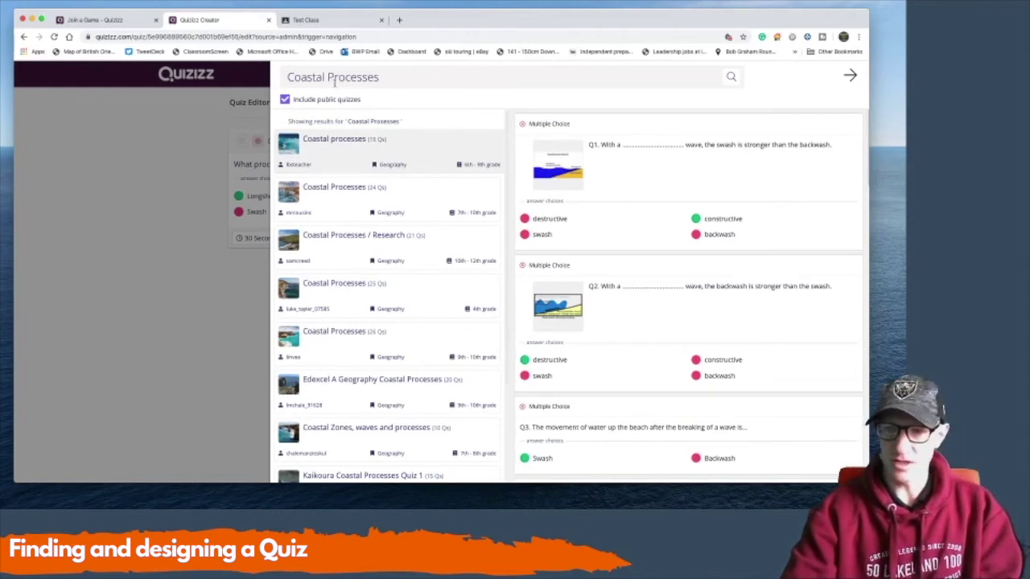
scroll(435, 310, "down", 5)
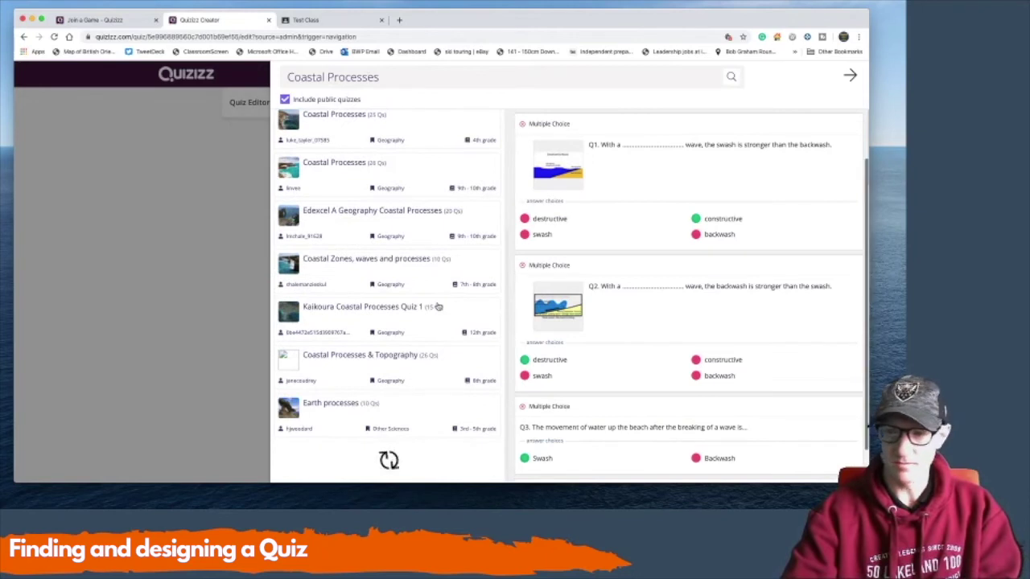
mouse_move(675, 283)
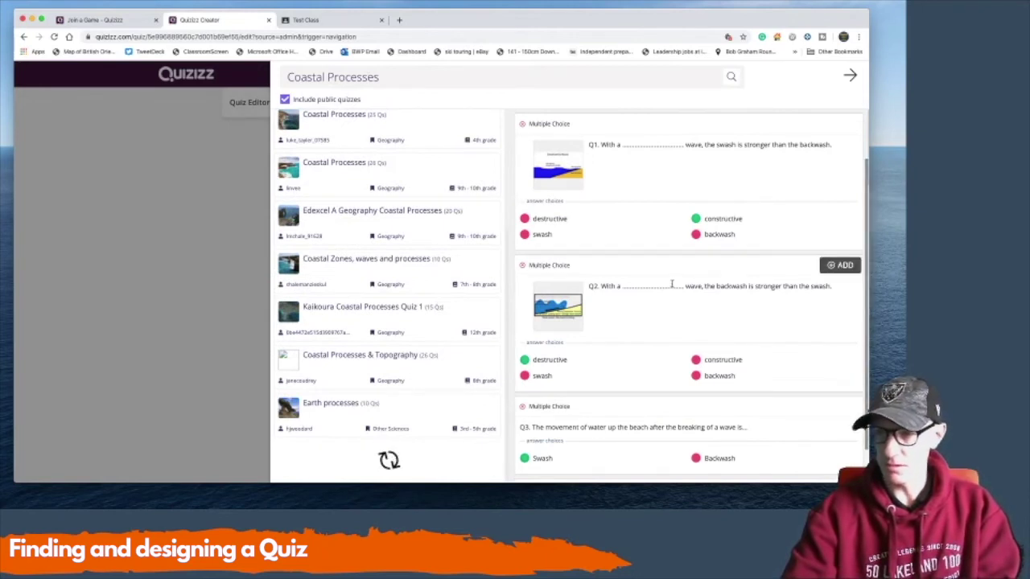
scroll(599, 296, "down", 2)
left_click(343, 178)
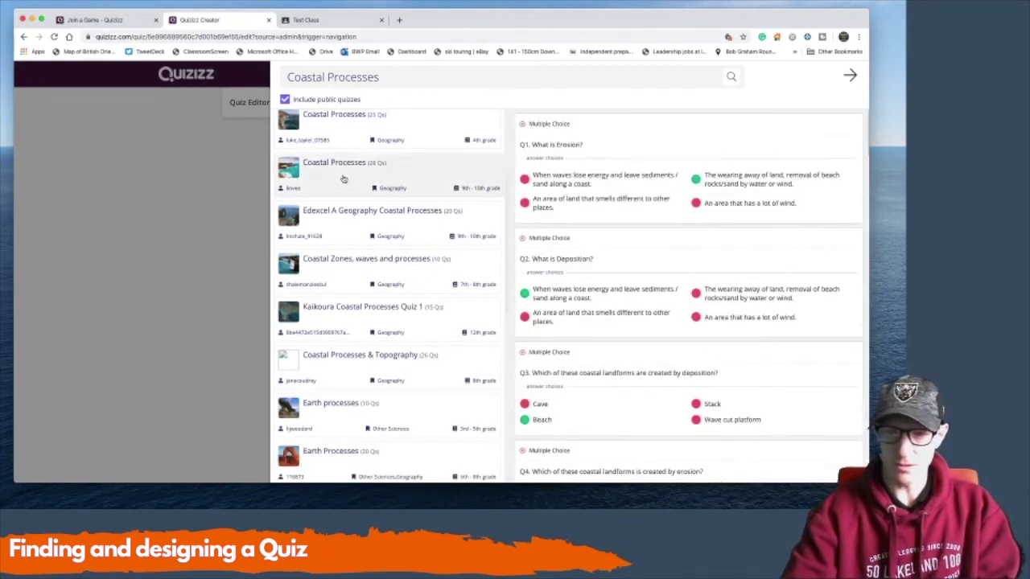
mouse_move(607, 210)
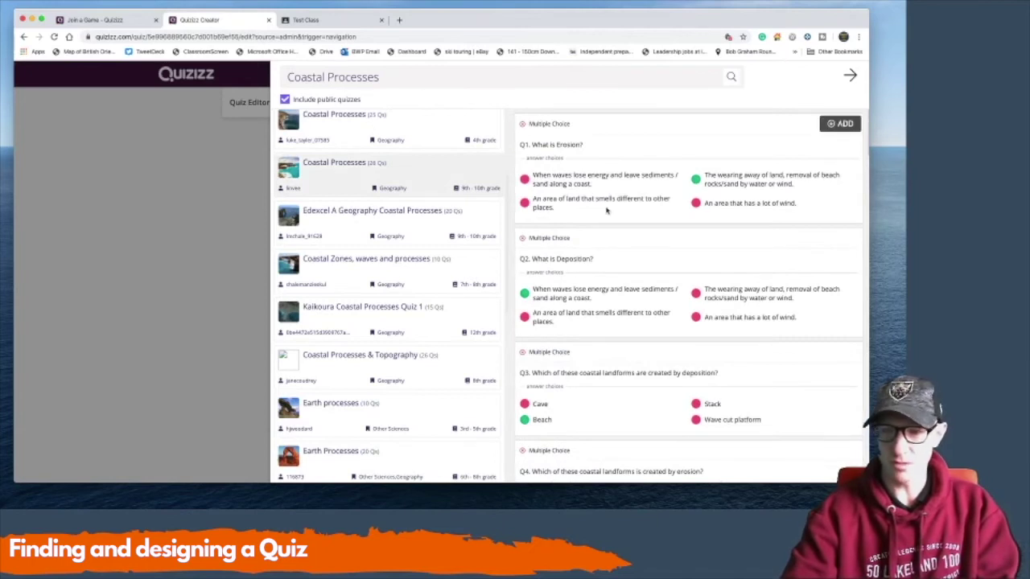
scroll(662, 285, "down", 5)
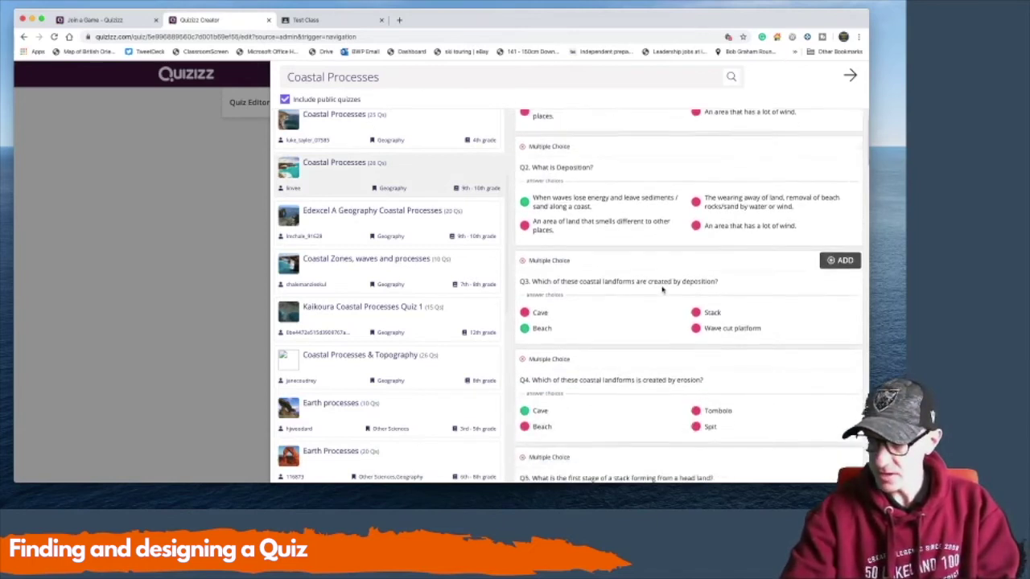
scroll(662, 290, "down", 3)
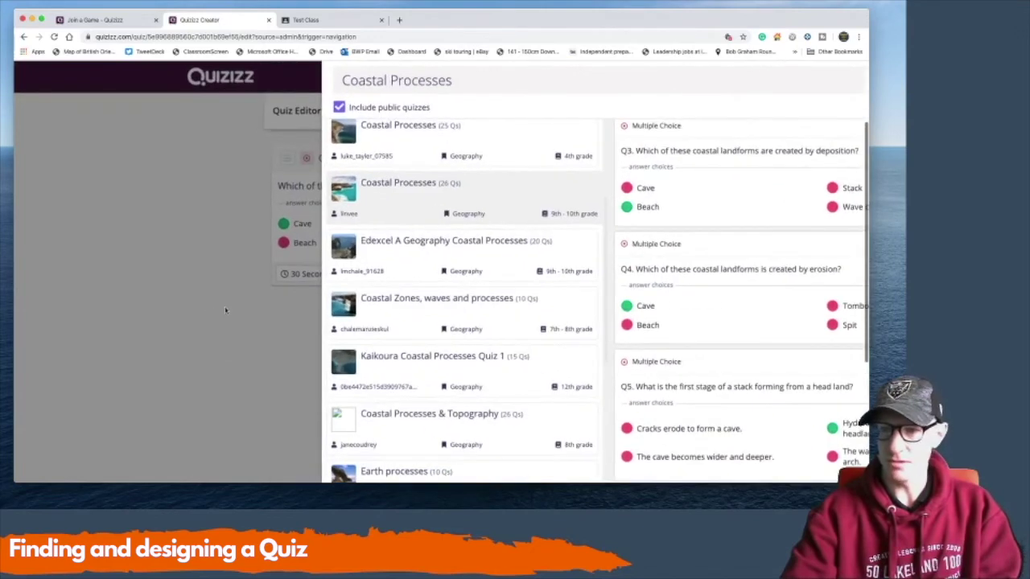
scroll(225, 308, "up", 2)
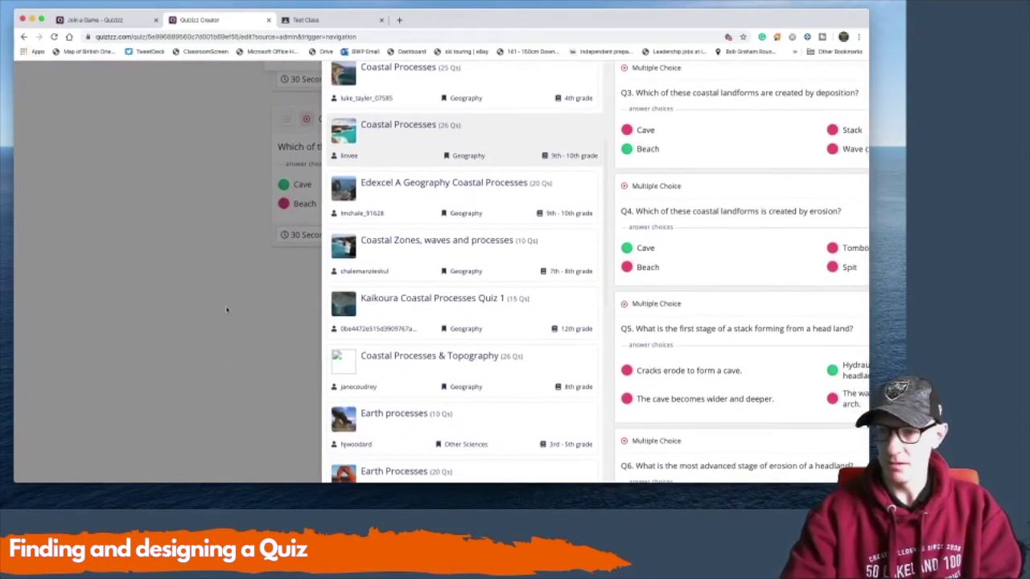
scroll(227, 309, "down", 2)
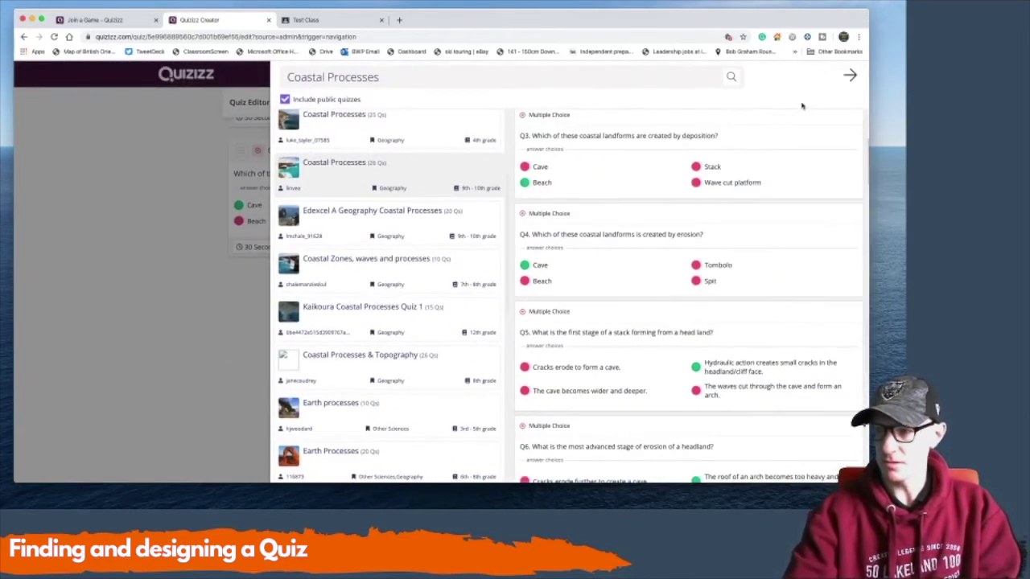
- Return to the quiz, reopen the Teleport search and clear the old Coastal Processes search term
left_click(851, 76)
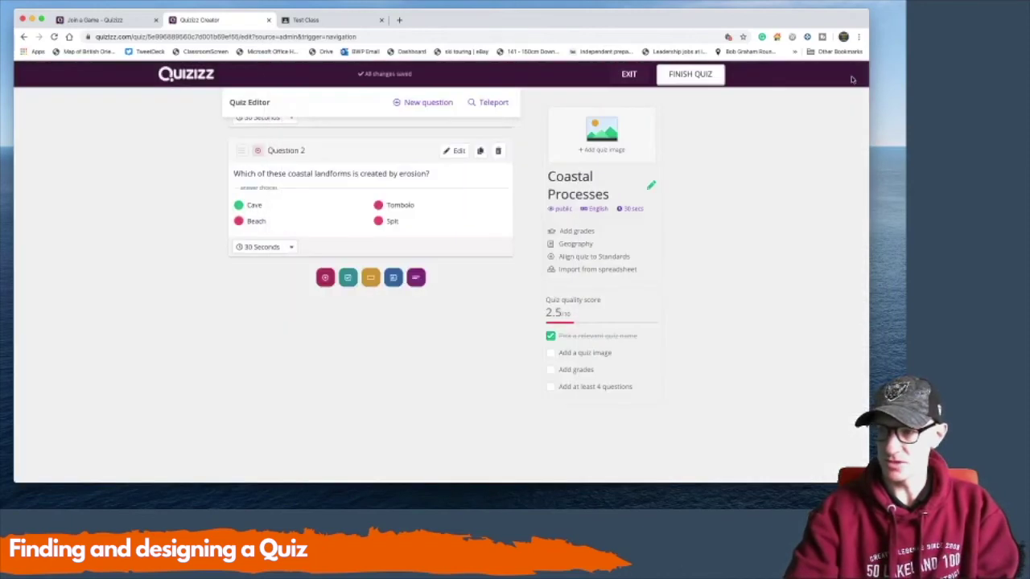
scroll(521, 207, "up", 3)
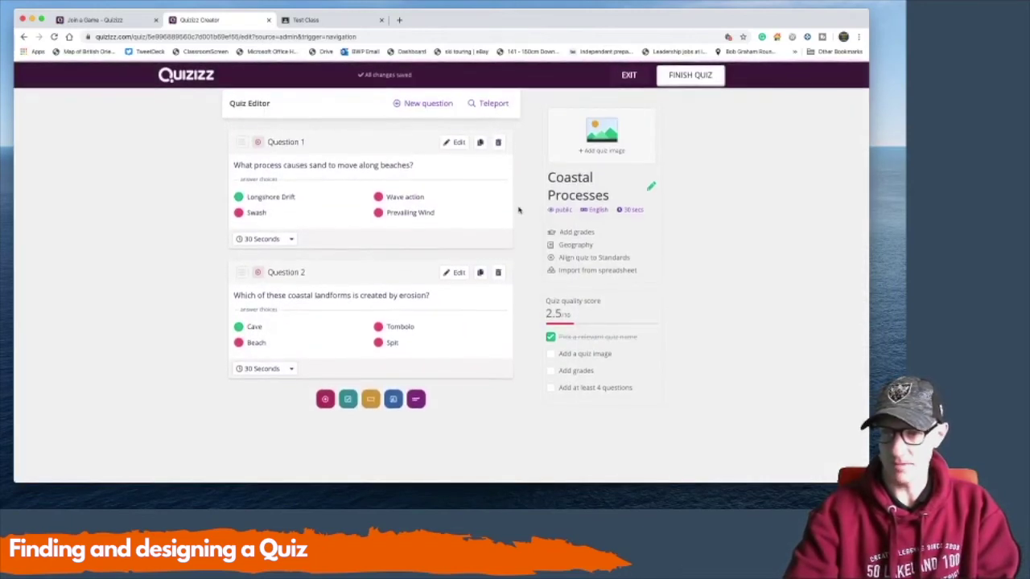
left_click(490, 103)
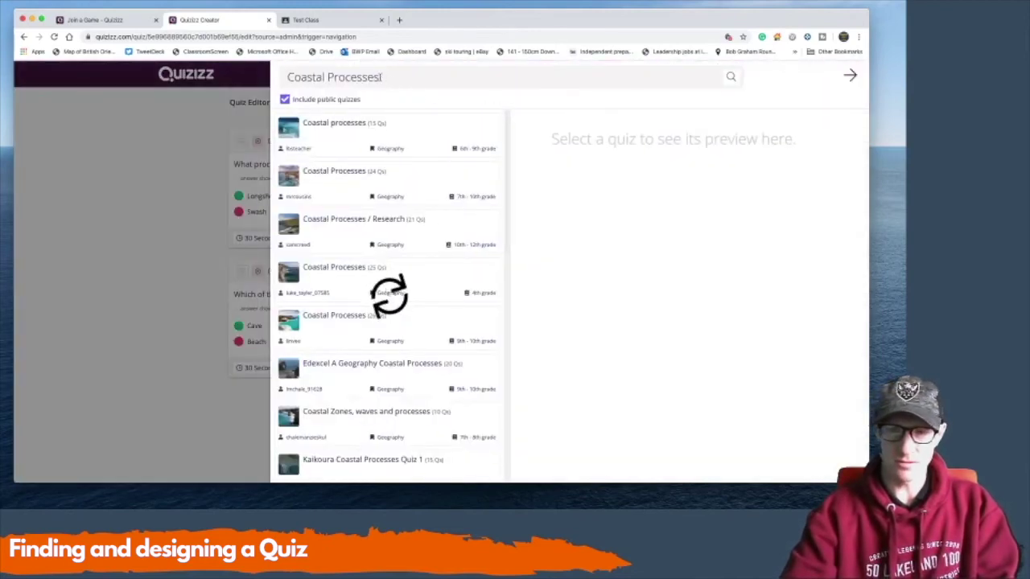
key("alt+shift+Left")
key("alt+shift+Left")
key("Escape")
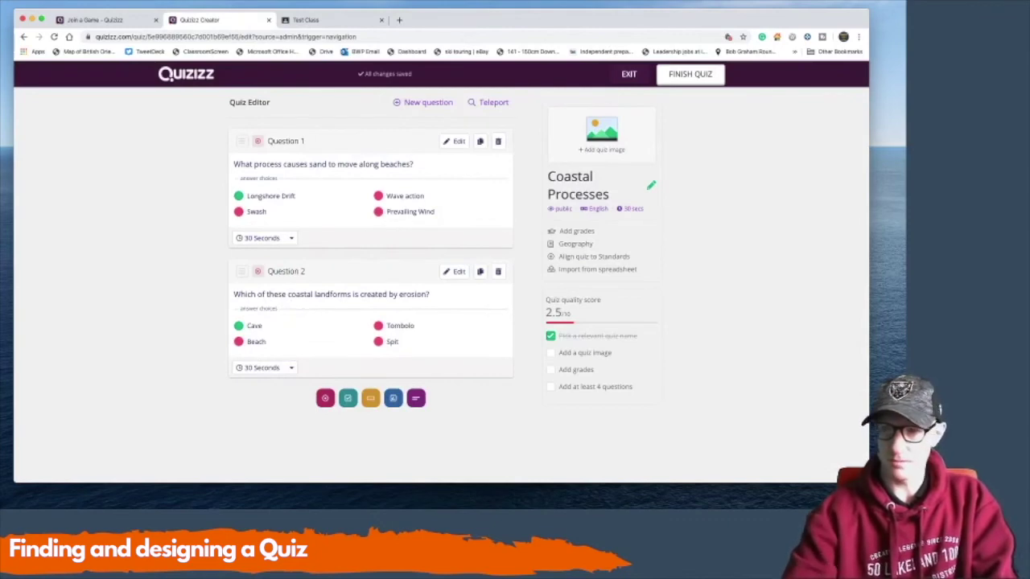
left_click(481, 102)
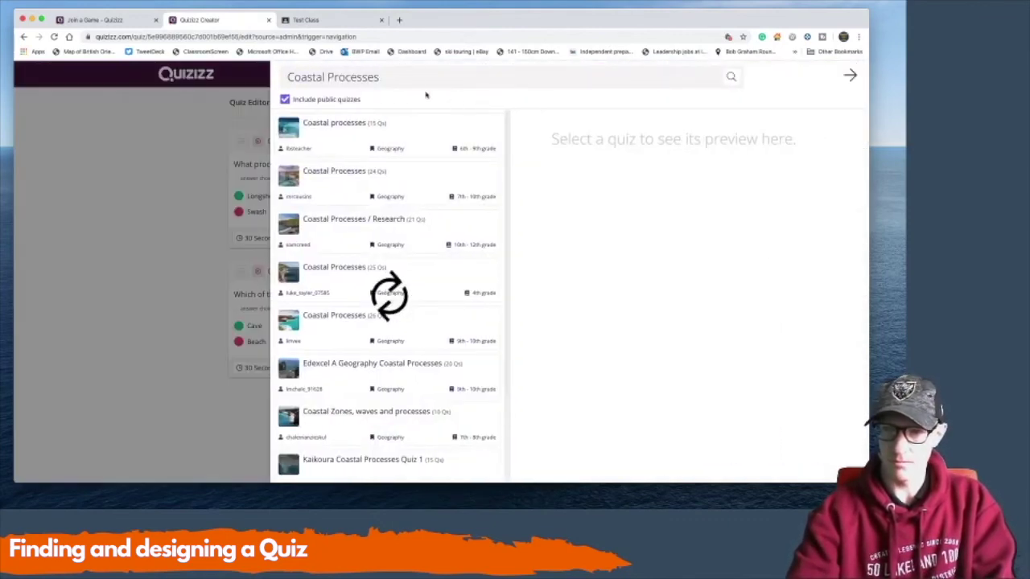
key("alt+shift+Left")
key("alt+shift+Left")
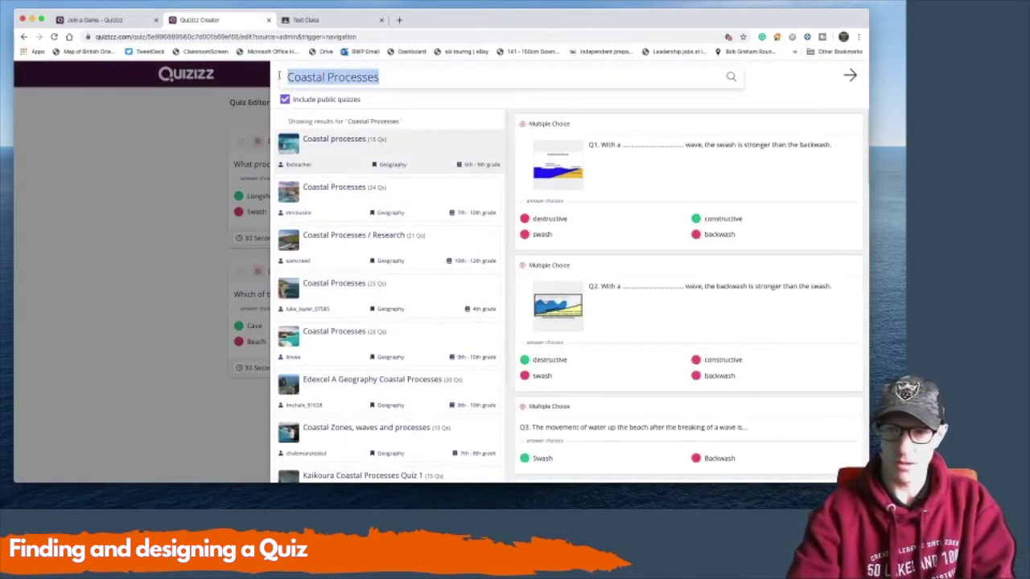
left_click(268, 77)
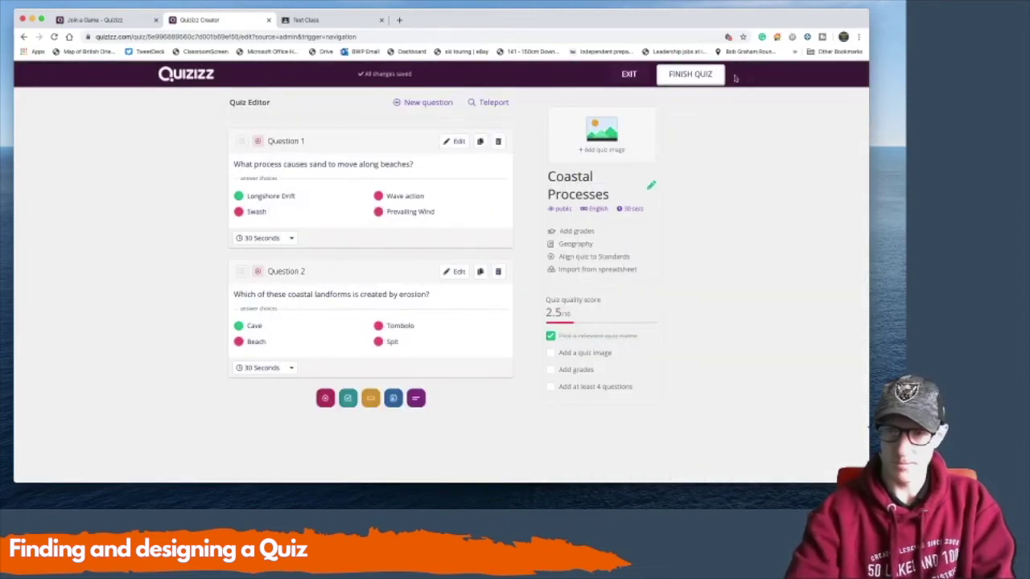
left_click(500, 104)
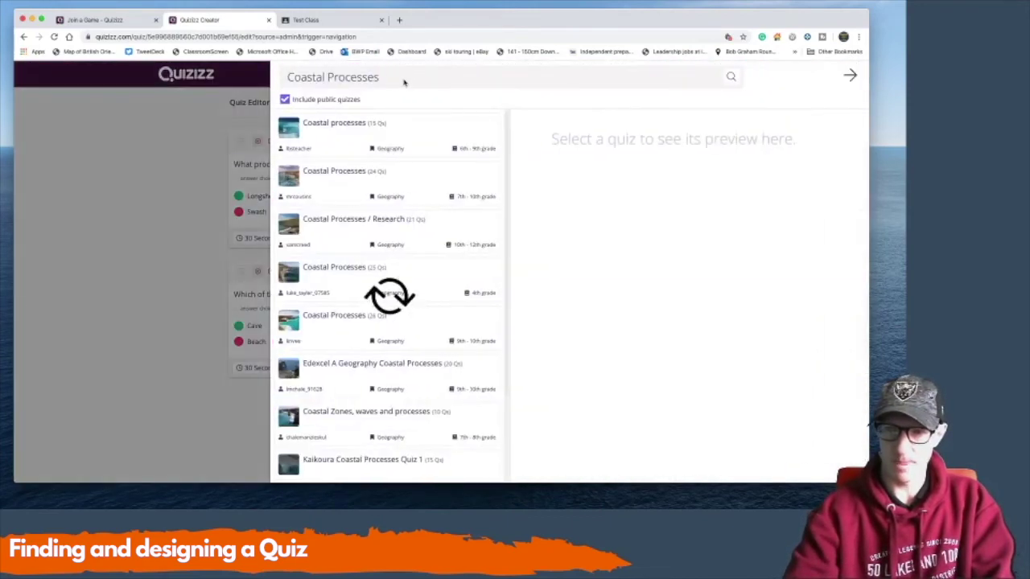
left_click_drag(384, 77, 285, 78)
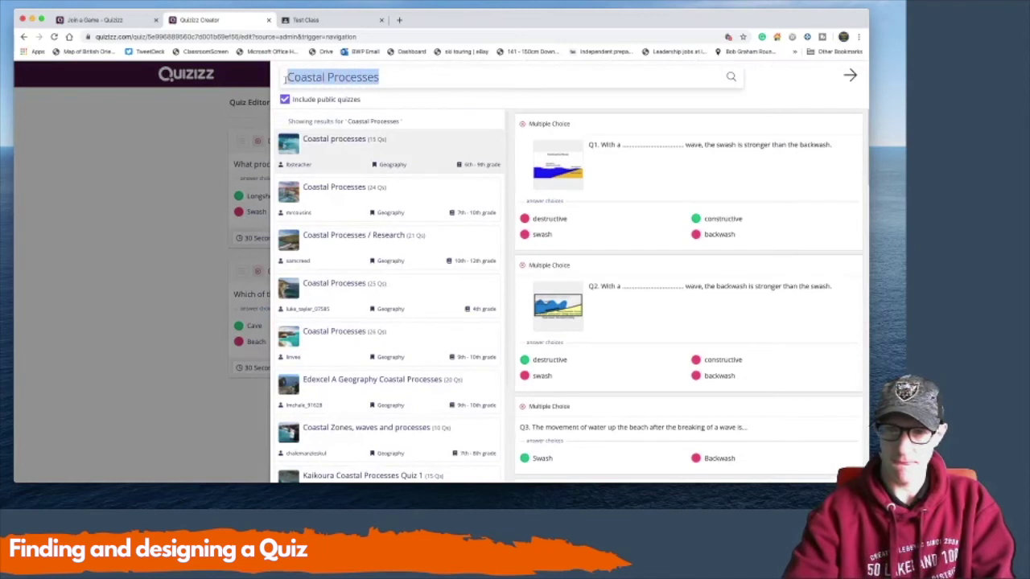
key("BackSpace")
- Search 'hydraulic action' and add River Processes' rocks-becoming-rounder-smaller-smoother question as question 3
type("hy")
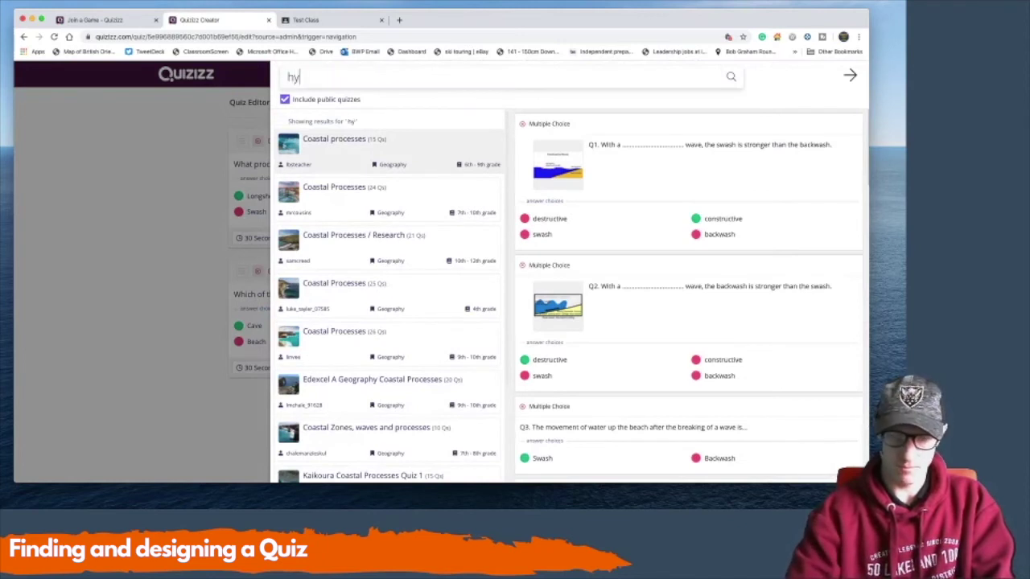
type("draulic a")
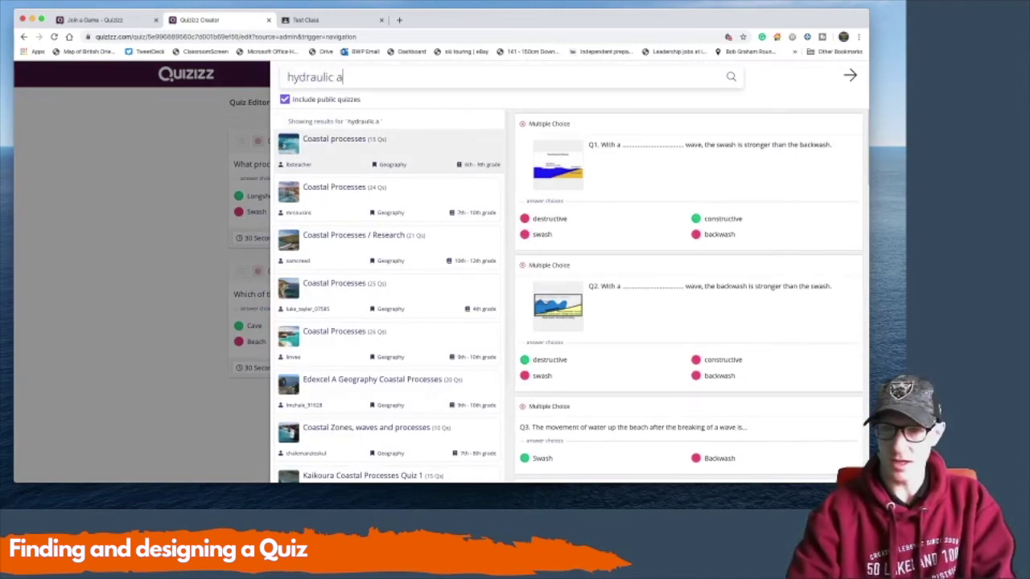
type("ction")
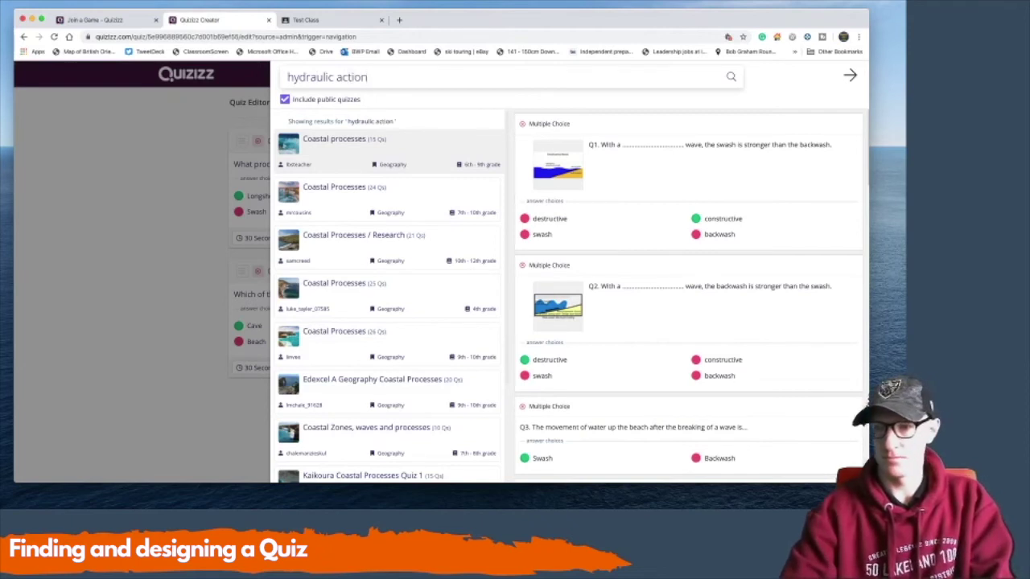
key("Return")
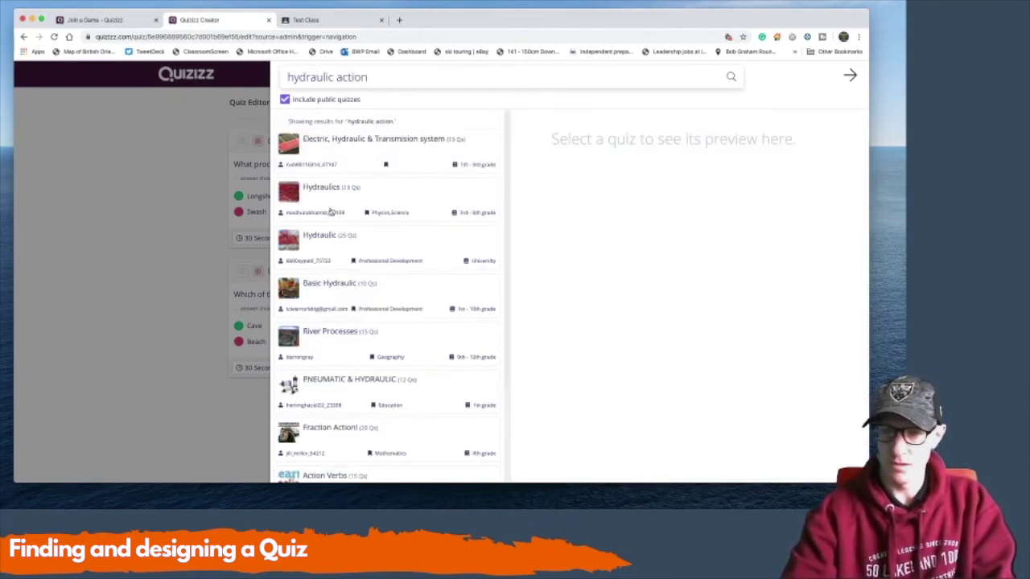
left_click(334, 342)
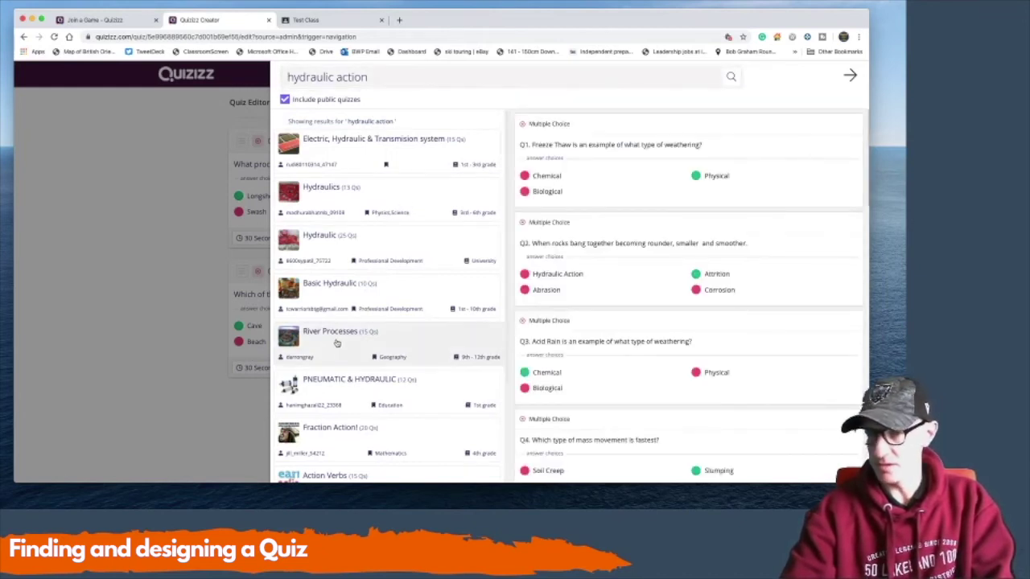
scroll(338, 342, "down", 5)
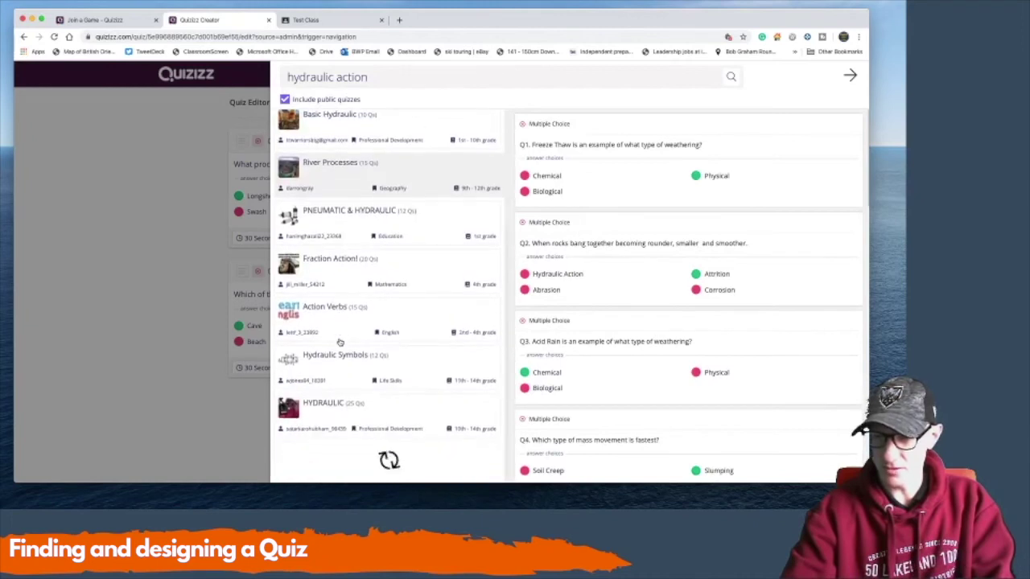
mouse_move(650, 182)
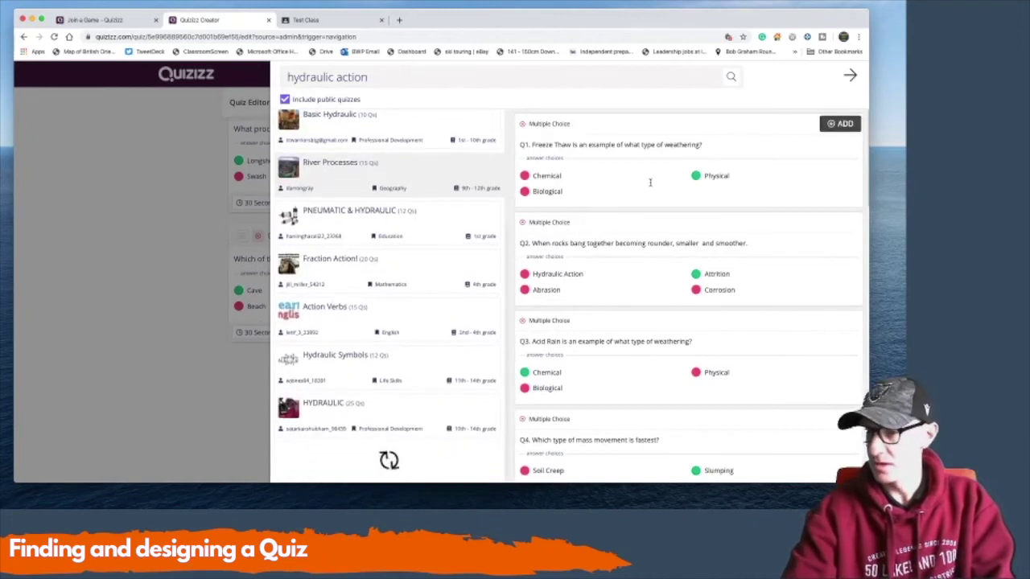
scroll(640, 278, "down", 1)
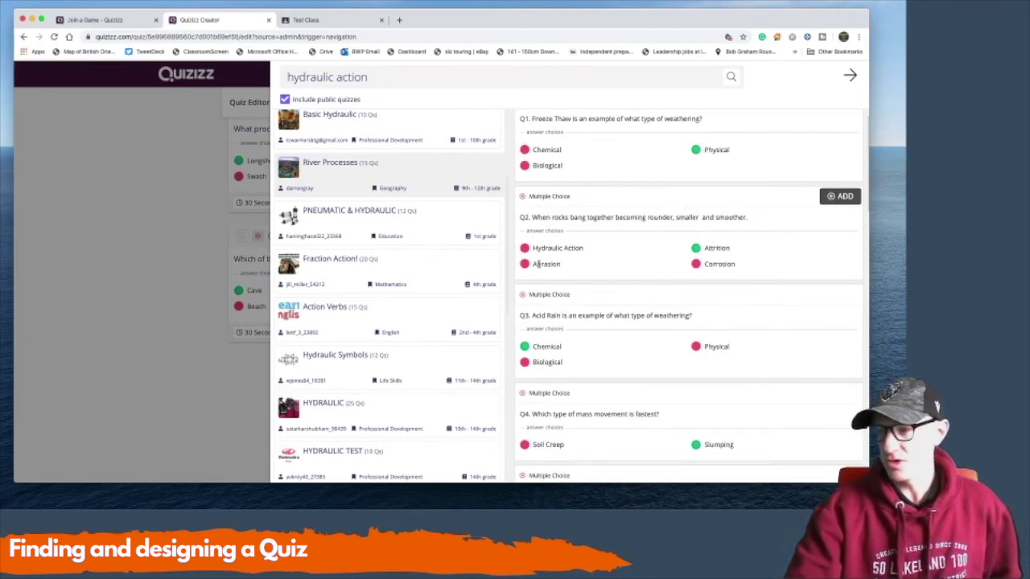
left_click(843, 197)
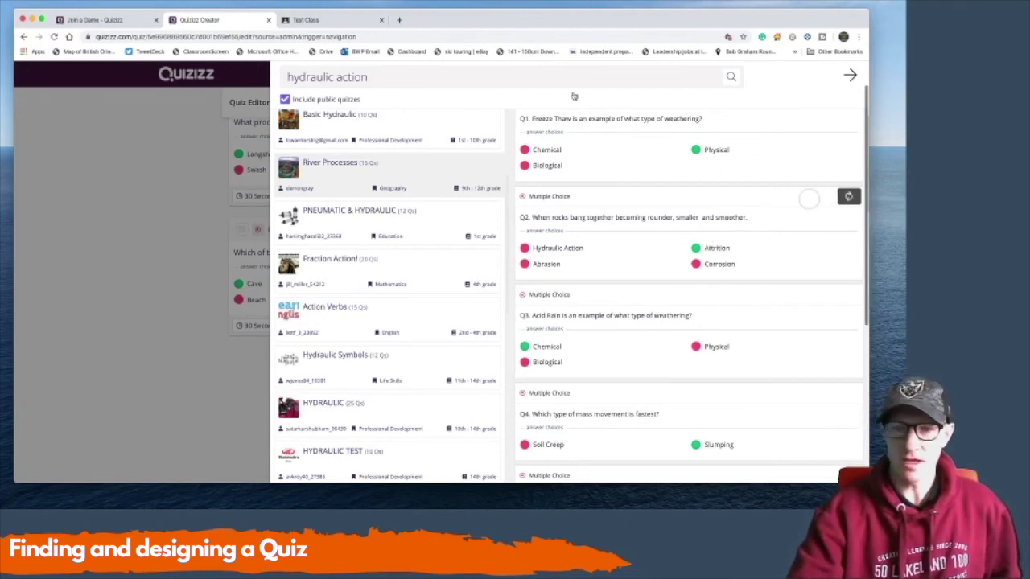
left_click(850, 76)
- Finish the Coastal Processes quiz and set its grades from 4th to University
scroll(387, 260, "up", 5)
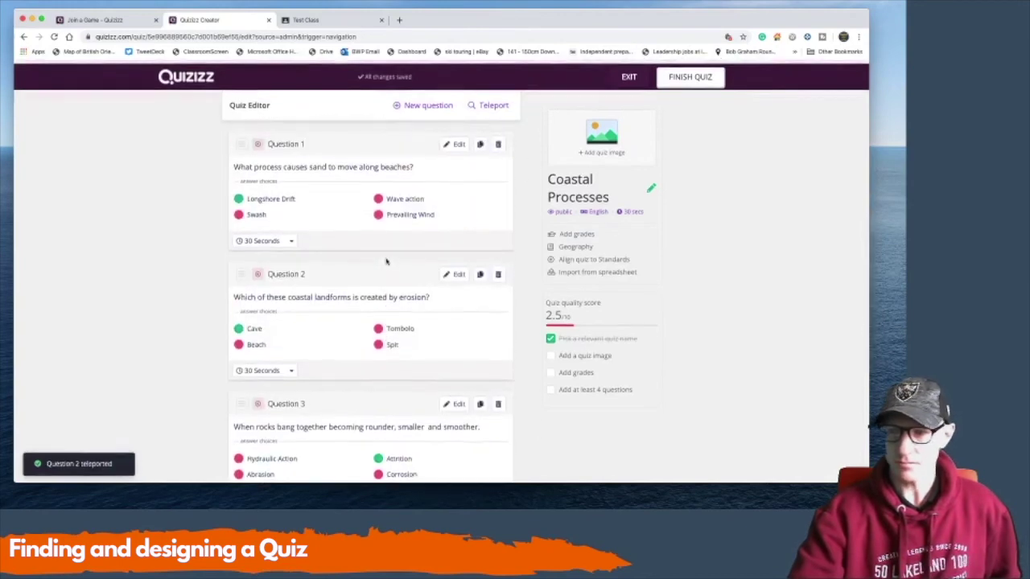
left_click(681, 78)
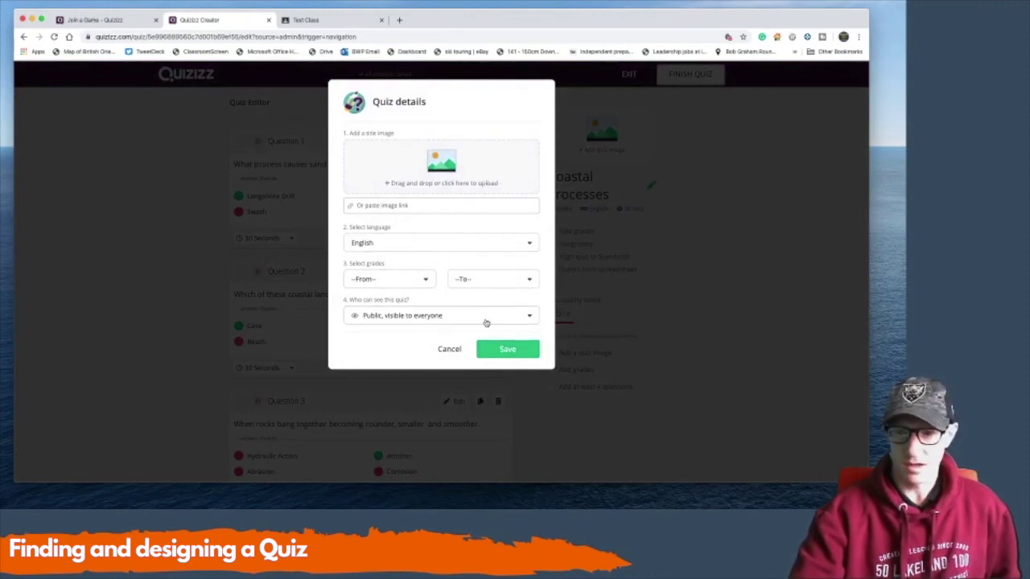
left_click(511, 351)
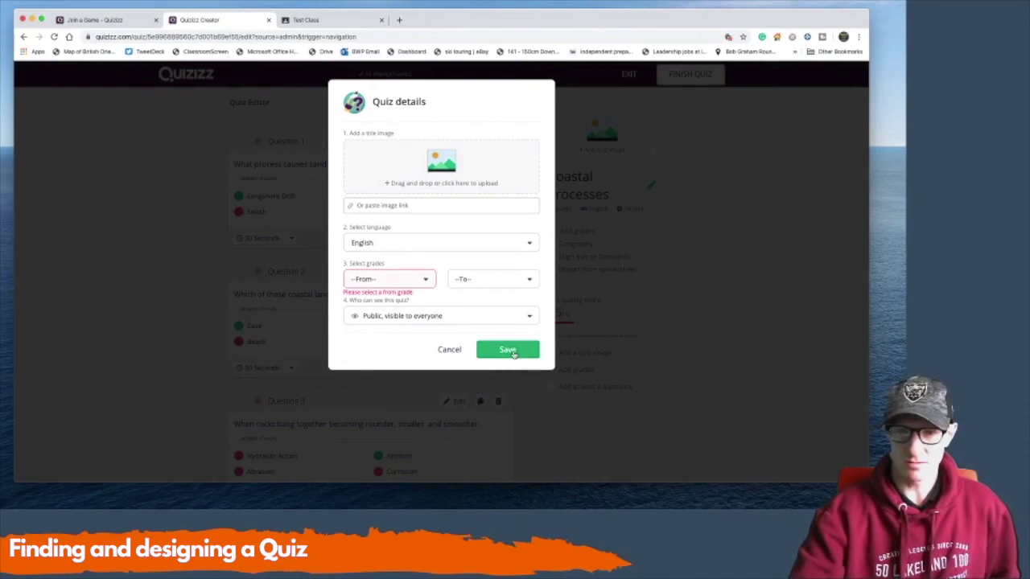
left_click(387, 283)
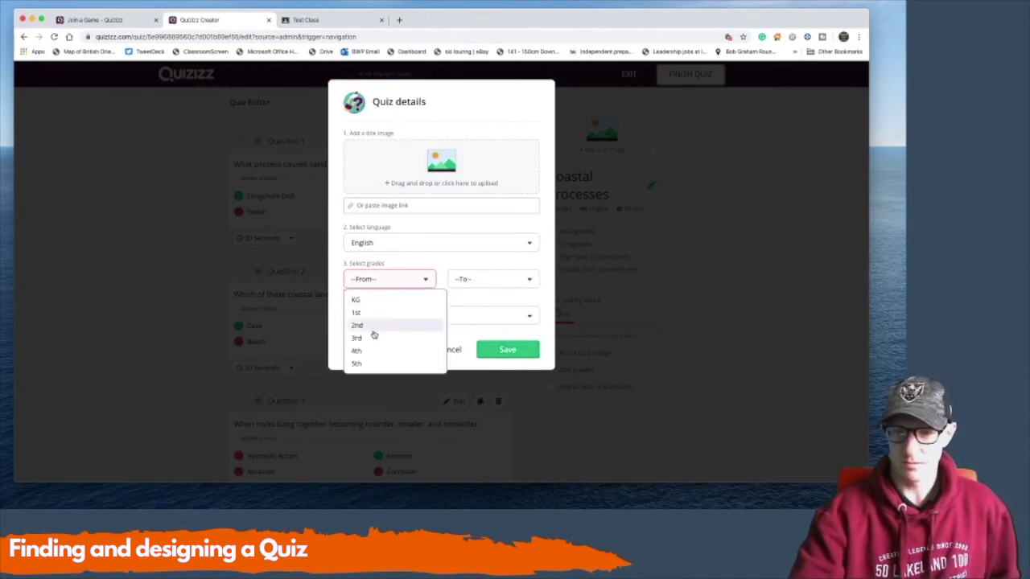
left_click(382, 351)
left_click(478, 278)
scroll(476, 354, "down", 5)
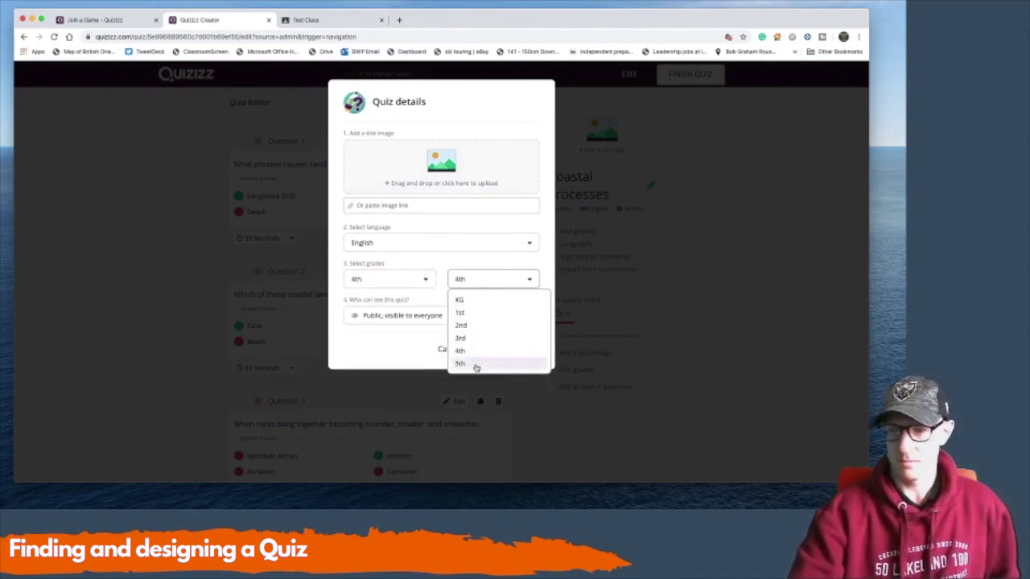
left_click(478, 352)
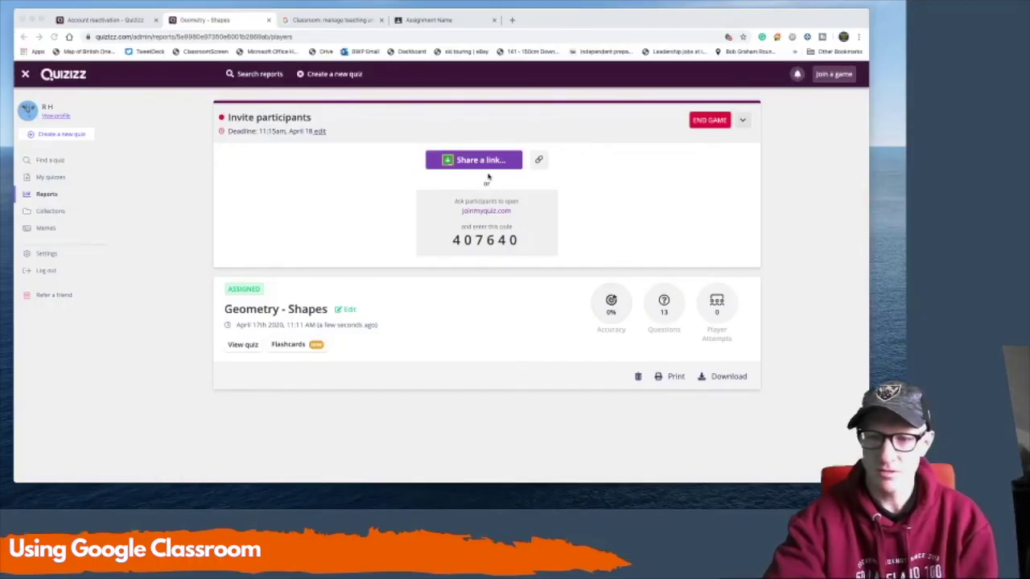
- Share the Geometry - Shapes game through Google Classroom, importing and selecting Test Class
left_click(479, 162)
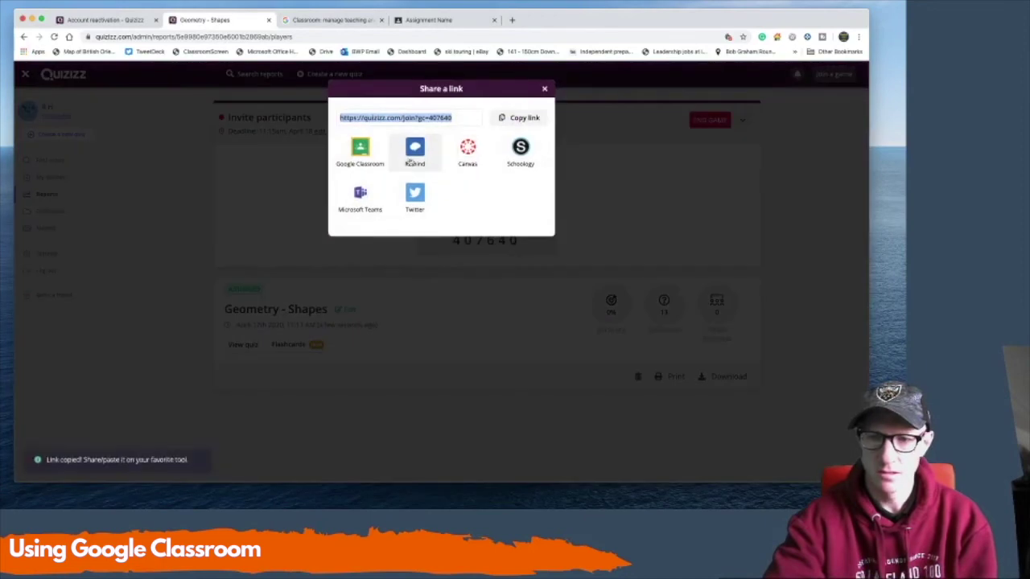
left_click(360, 153)
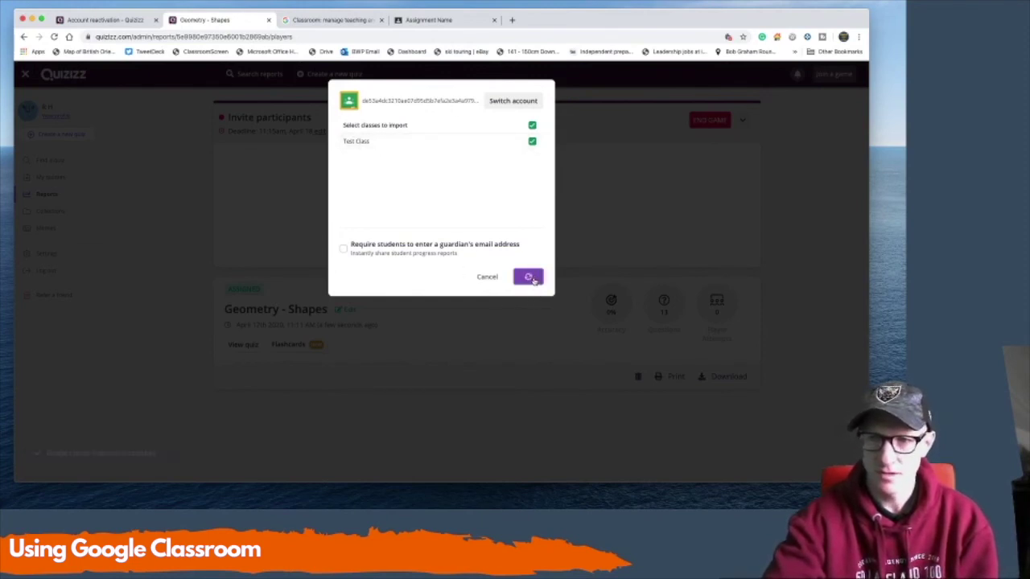
left_click(529, 278)
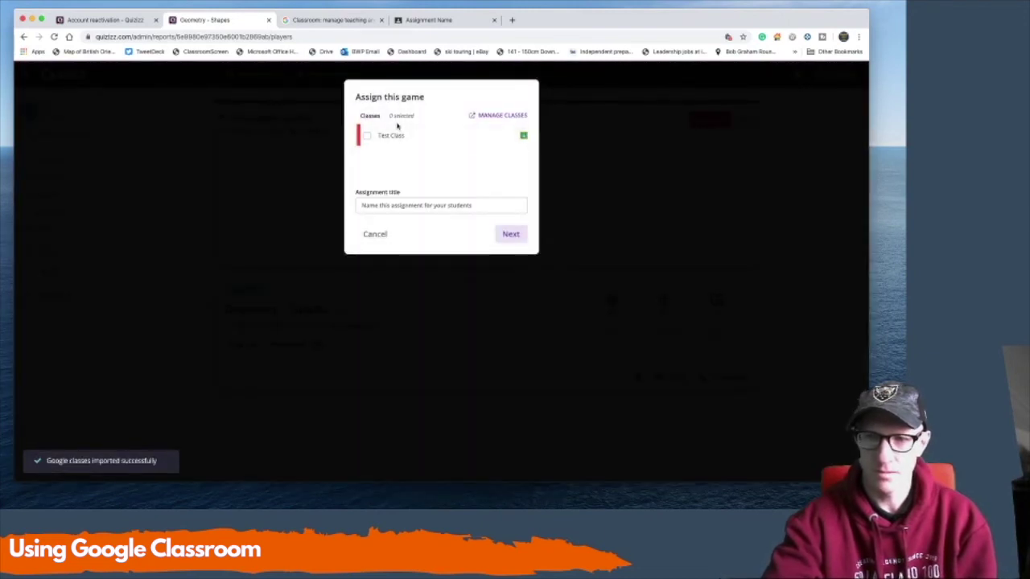
left_click(368, 136)
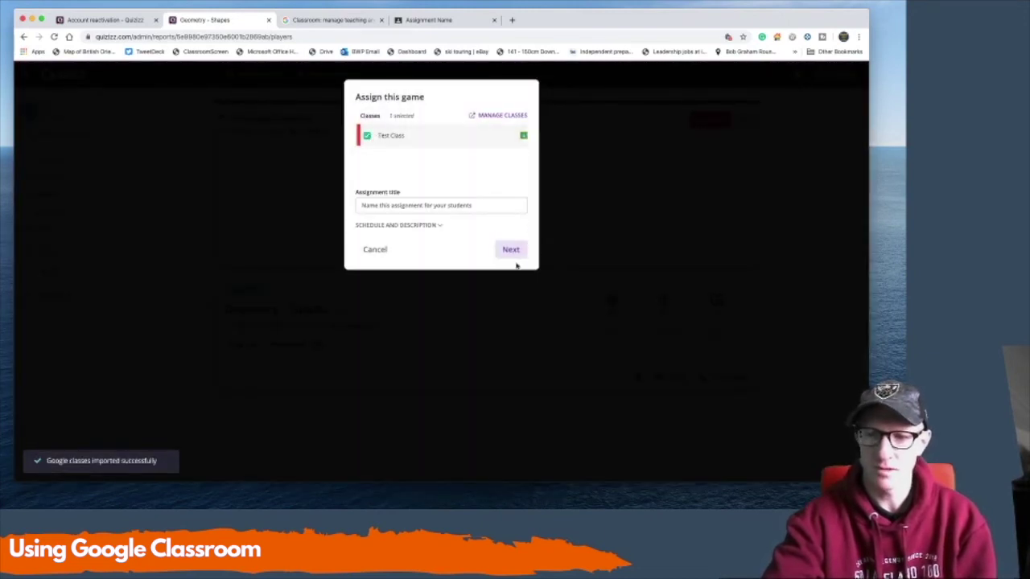
left_click(514, 251)
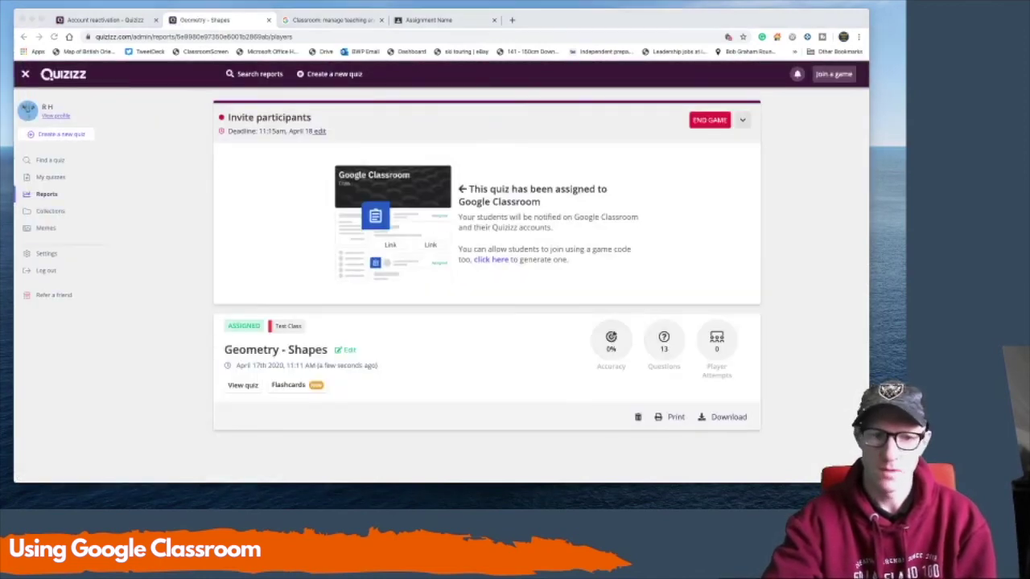
- Open Test Class in Google Classroom, dismiss the tip, check the Quizizz post link, then show Classwork
left_click(431, 20)
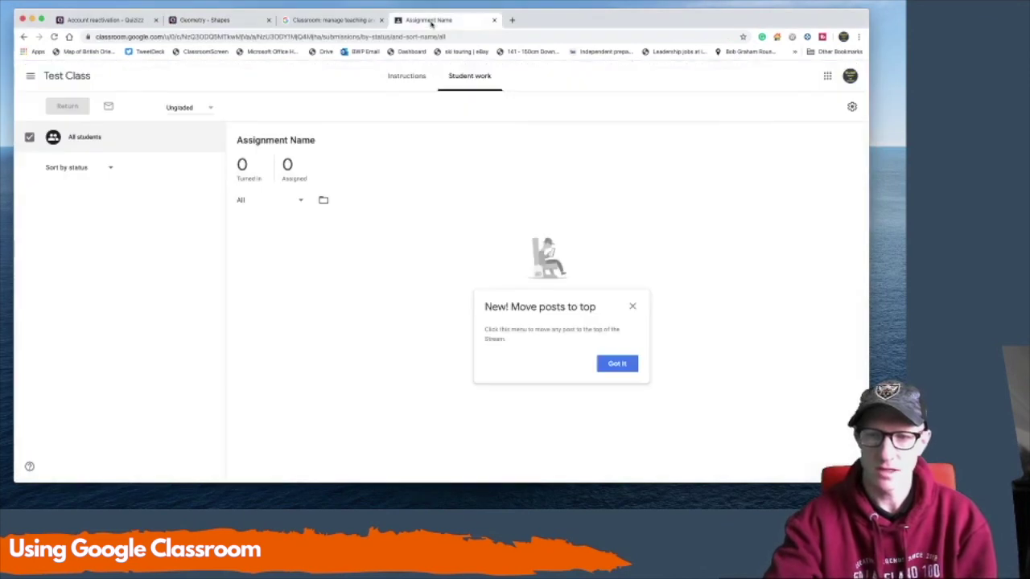
left_click(68, 79)
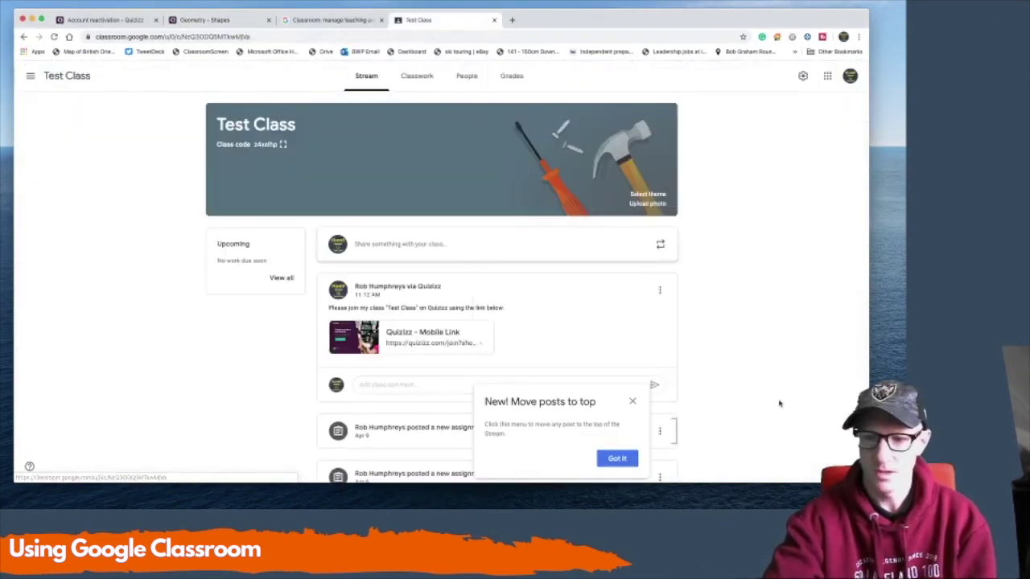
left_click(632, 402)
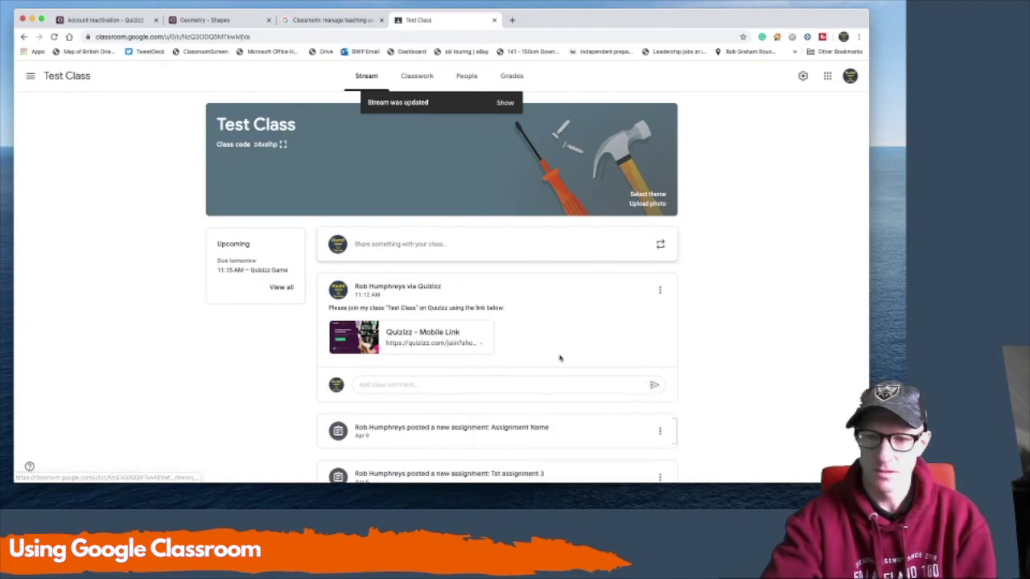
left_click(433, 339)
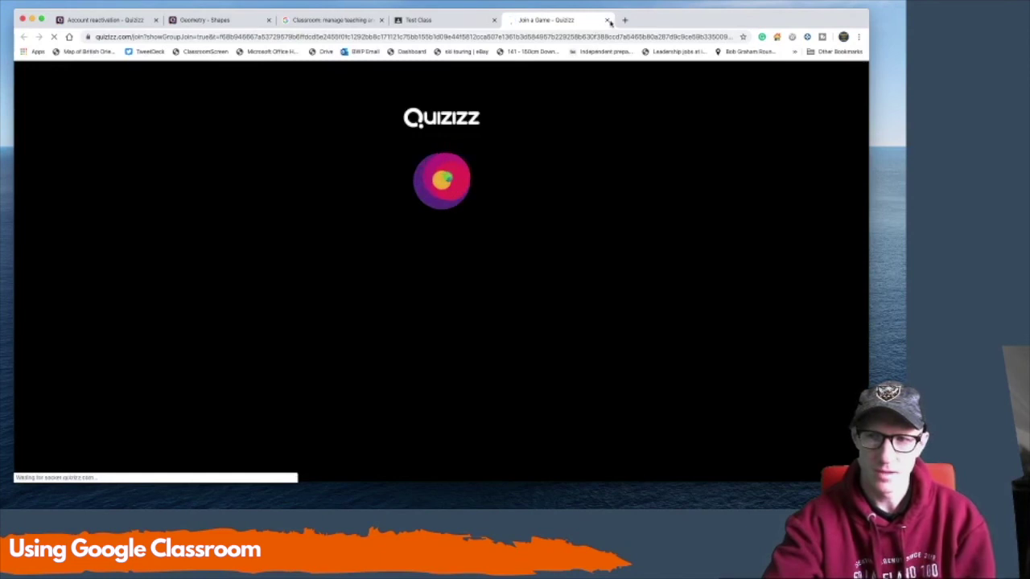
left_click(607, 21)
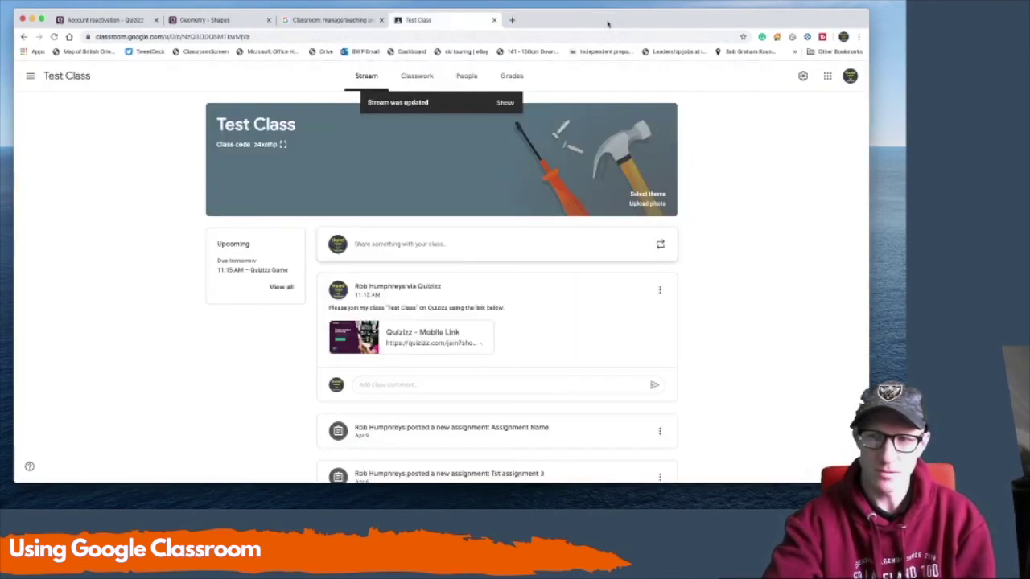
left_click(416, 77)
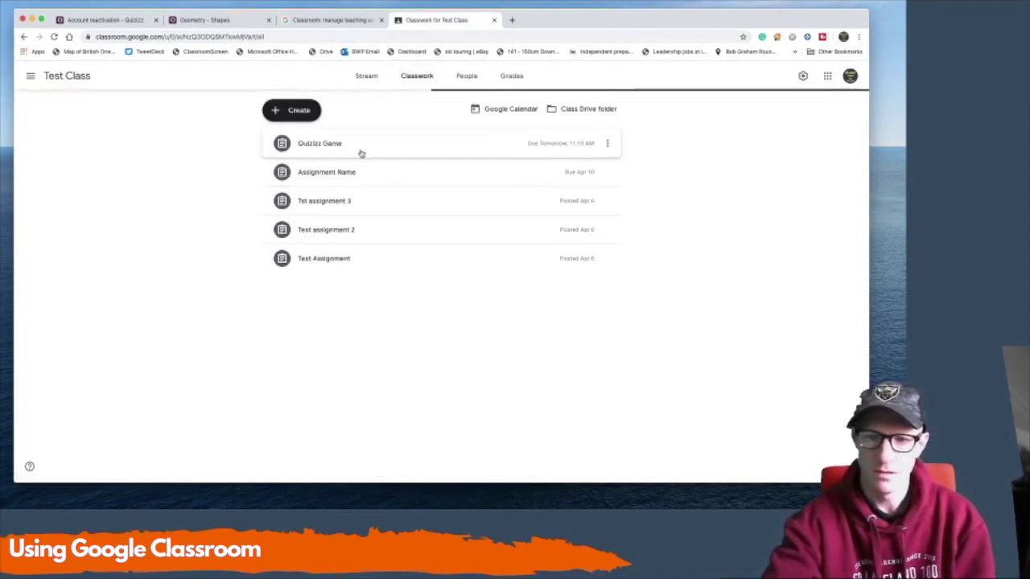
- Expand the Quizizz Game assignment and view its student work (0 turned in, 100 points)
left_click(340, 144)
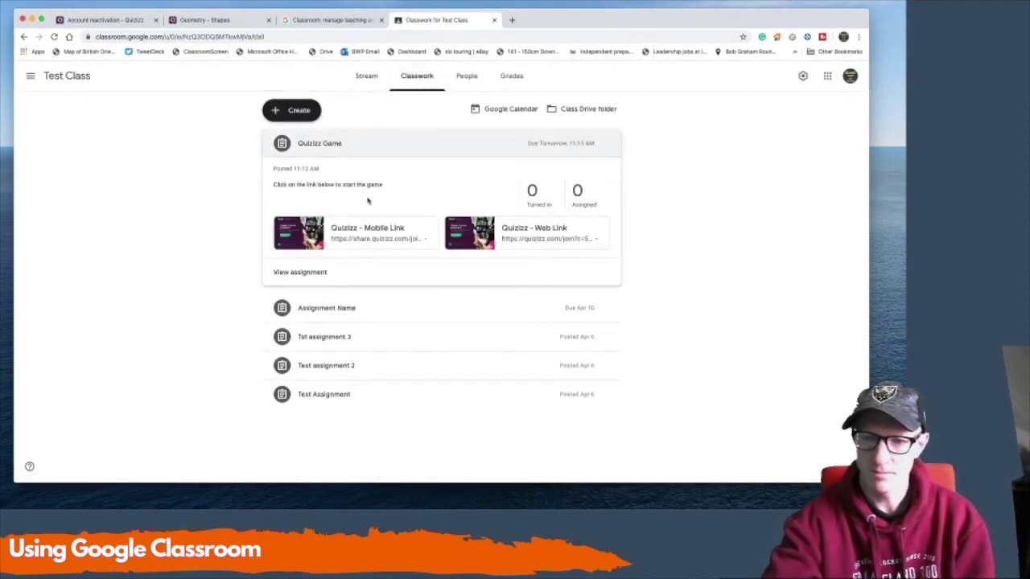
left_click(292, 273)
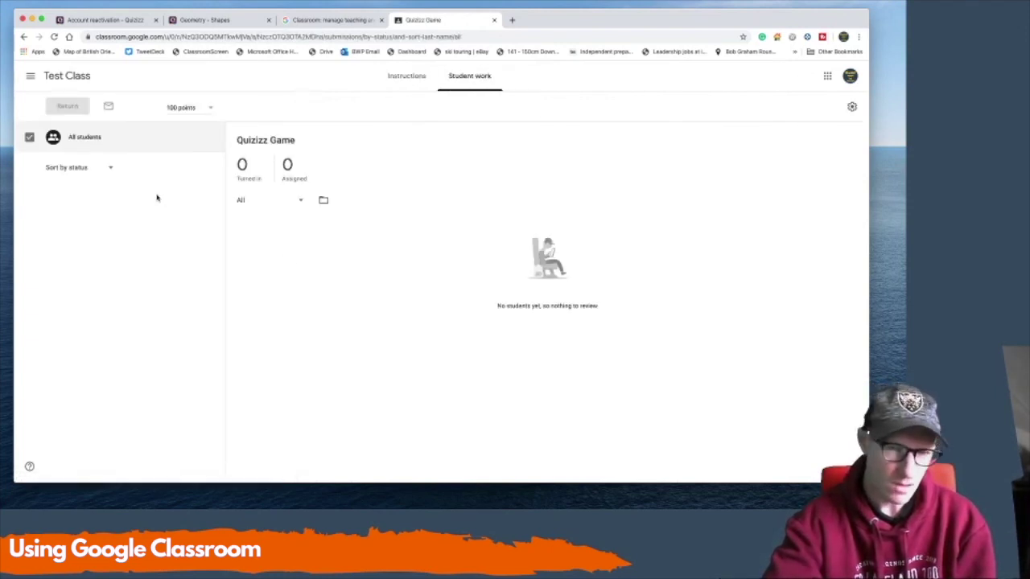